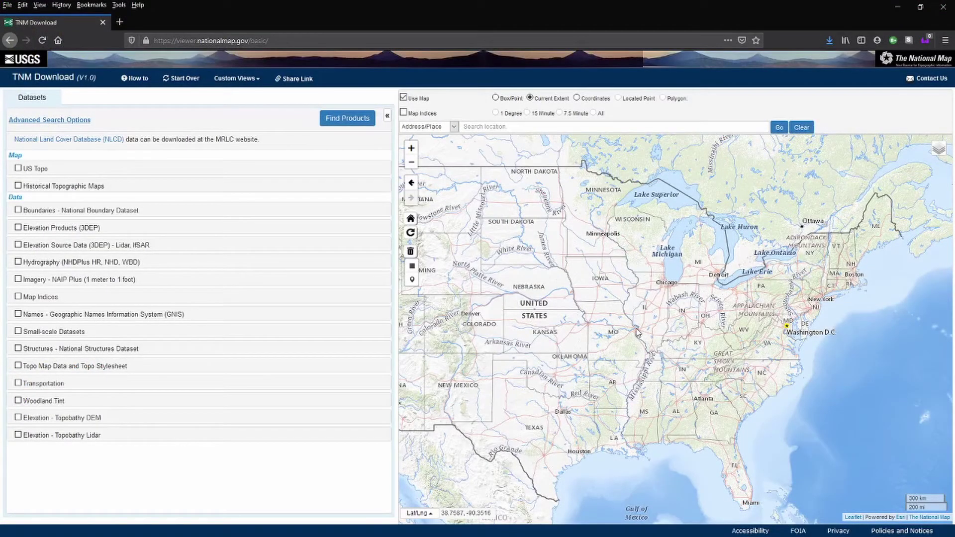
Step: Outline a rectangular search area around Monks Mound, east of Saint Louis, using the Box/Point option
{"action": "scroll", "coordinate": [637, 331], "scroll_direction": "up", "scroll_amount": 2}
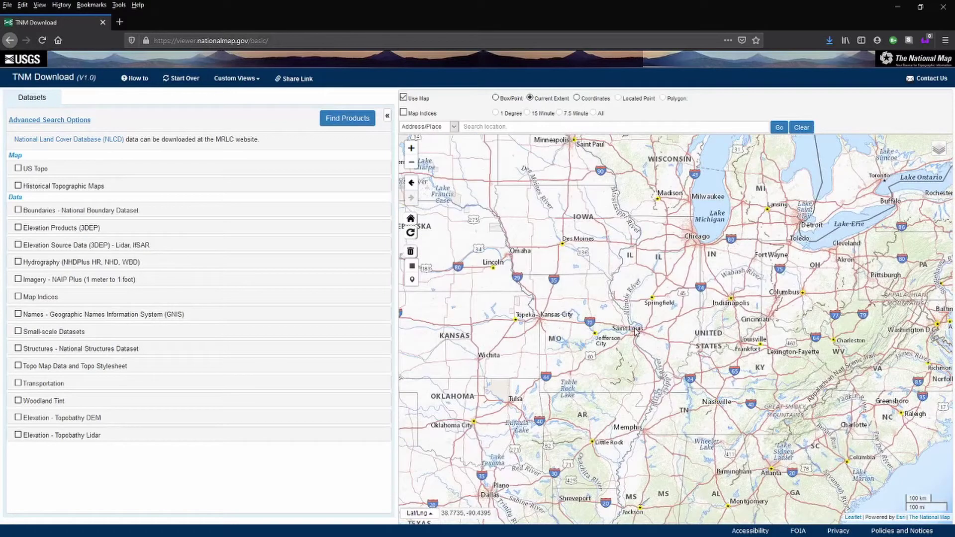
{"action": "scroll", "coordinate": [650, 333], "scroll_direction": "up", "scroll_amount": 1}
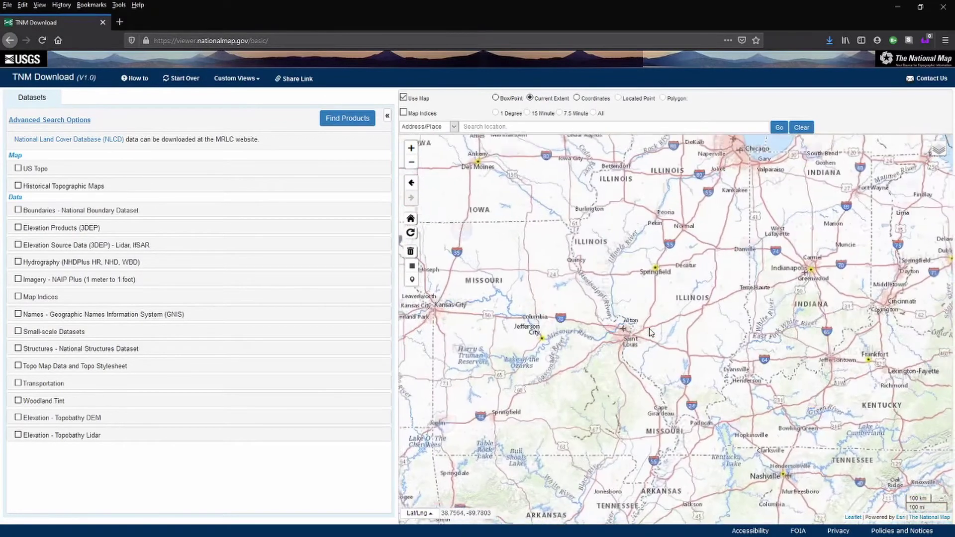
{"action": "scroll", "coordinate": [651, 332], "scroll_direction": "up", "scroll_amount": 1}
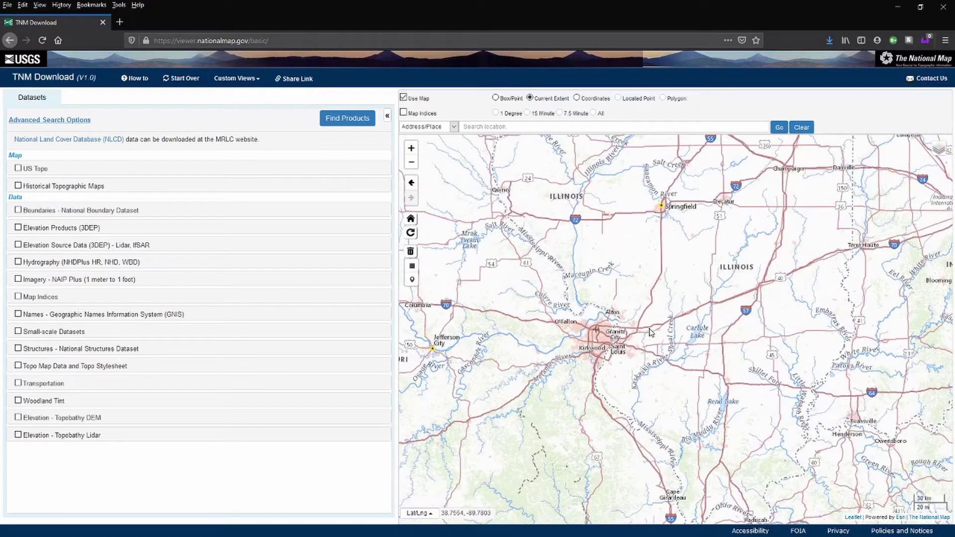
{"action": "scroll", "coordinate": [632, 346], "scroll_direction": "up", "scroll_amount": 4}
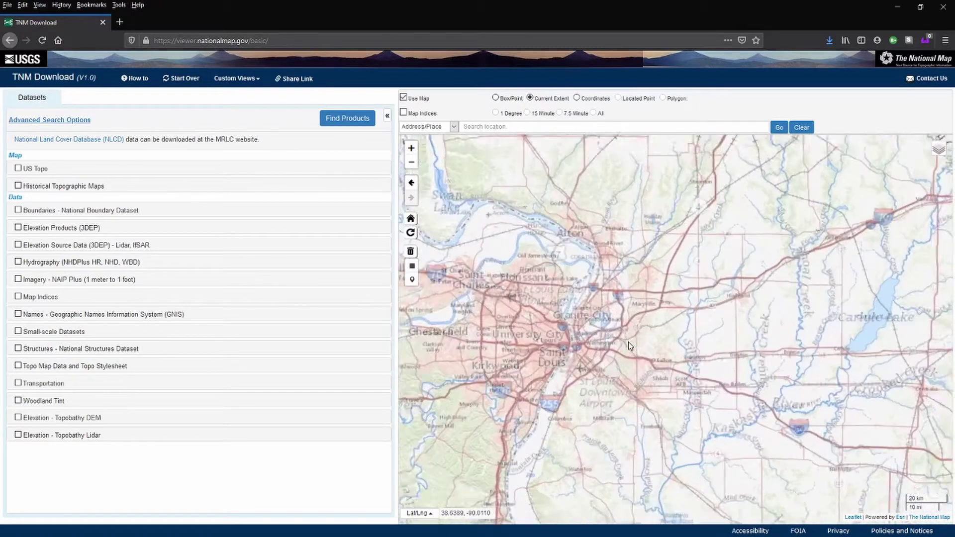
{"action": "scroll", "coordinate": [579, 321], "scroll_direction": "up", "scroll_amount": 2}
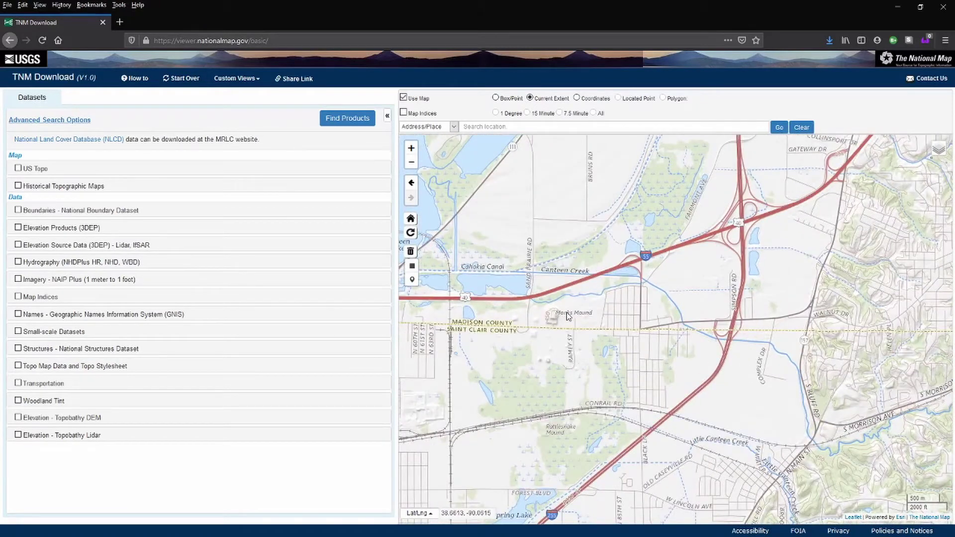
{"action": "scroll", "coordinate": [568, 316], "scroll_direction": "up", "scroll_amount": 1}
{"action": "left_click_drag", "start_coordinate": [568, 317], "coordinate": [733, 300]}
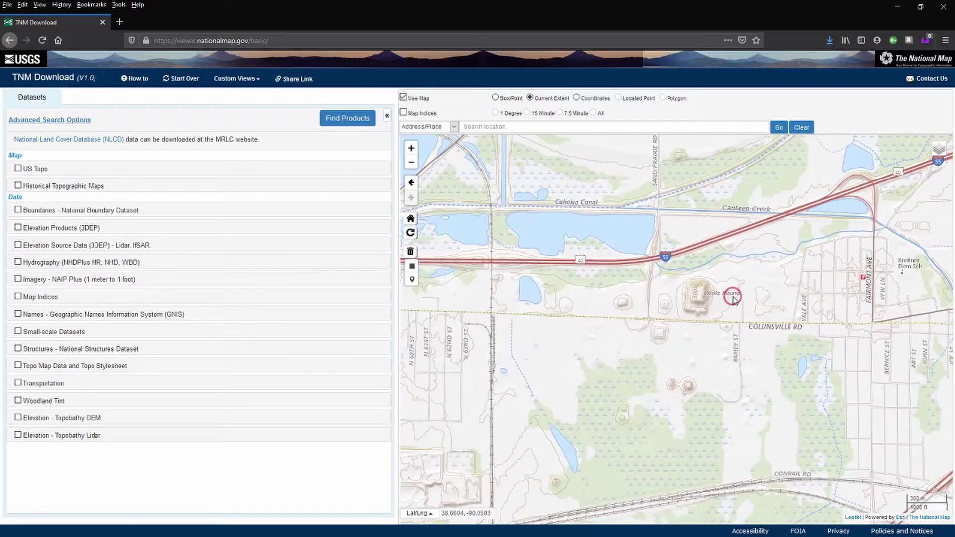
{"action": "scroll", "coordinate": [734, 300], "scroll_direction": "down", "scroll_amount": 1}
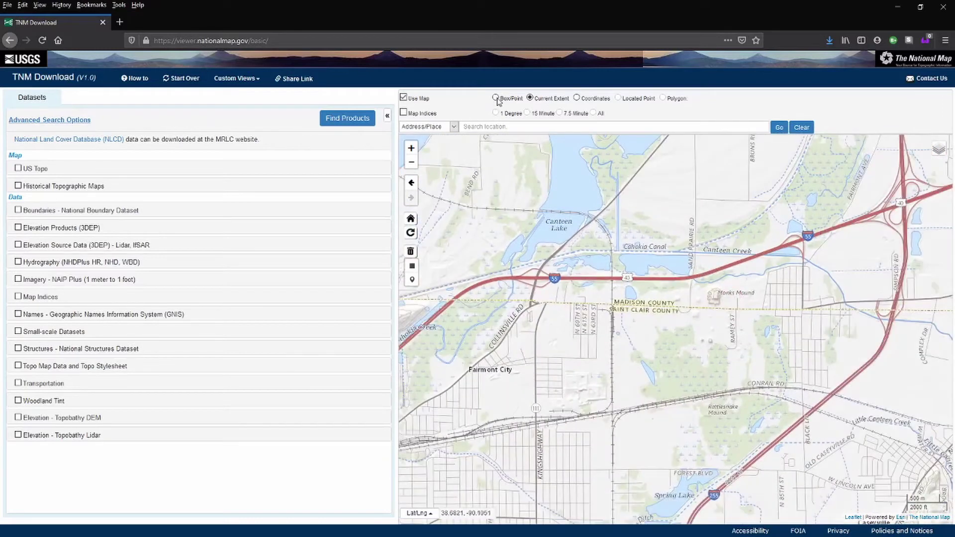
{"action": "left_click", "coordinate": [495, 98]}
{"action": "mouse_move", "coordinate": [491, 181]}
{"action": "left_mouse_down"}
{"action": "mouse_move", "coordinate": [565, 267]}
{"action": "mouse_move", "coordinate": [800, 402]}
{"action": "mouse_move", "coordinate": [884, 431]}
{"action": "left_mouse_up"}
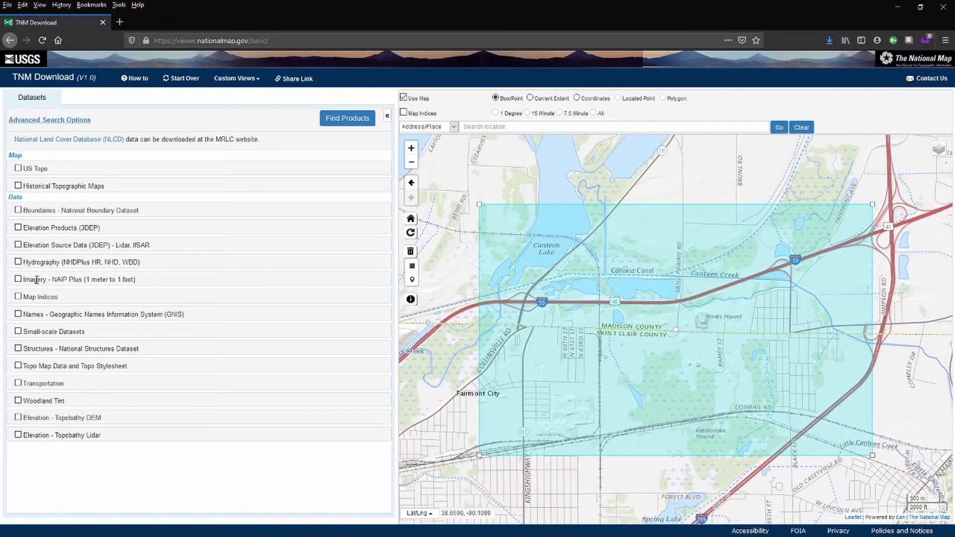
Step: Find Lidar Point Cloud (LPC) products from Elevation Source Data (3DEP) in the area and show the footprint of MadisonCo tile 23250725
{"action": "left_click", "coordinate": [17, 245]}
{"action": "left_click", "coordinate": [28, 326]}
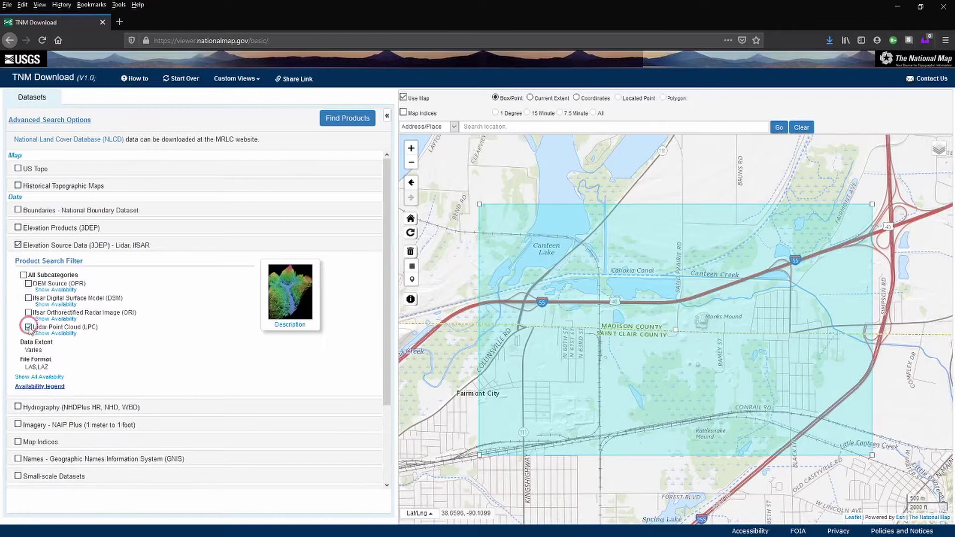
{"action": "left_click", "coordinate": [88, 330]}
{"action": "left_click", "coordinate": [366, 125]}
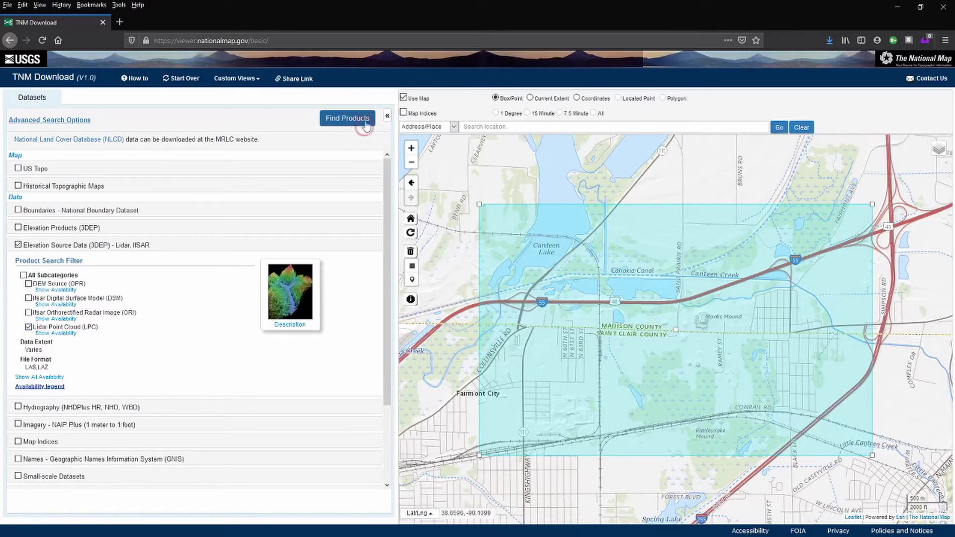
{"action": "left_click", "coordinate": [354, 120]}
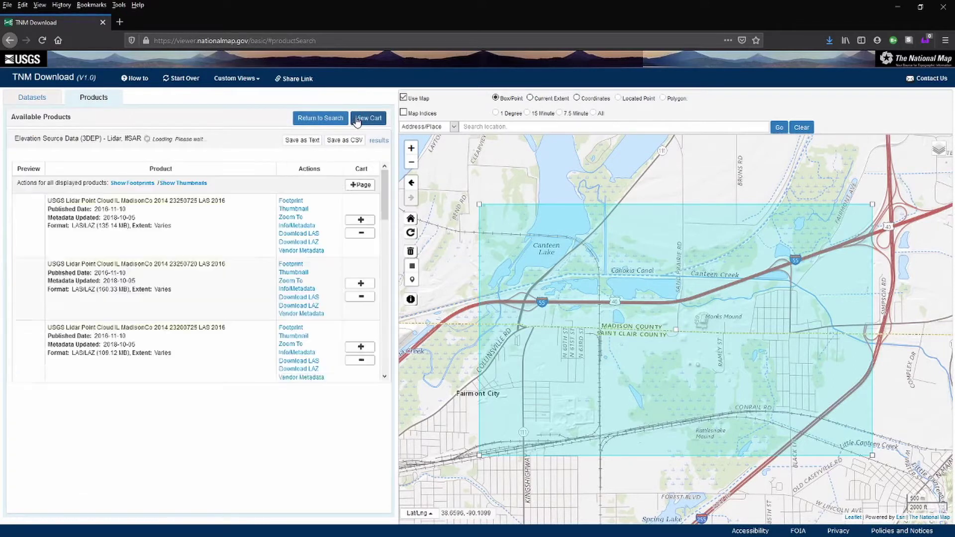
{"action": "scroll", "coordinate": [259, 250], "scroll_direction": "down", "scroll_amount": 1}
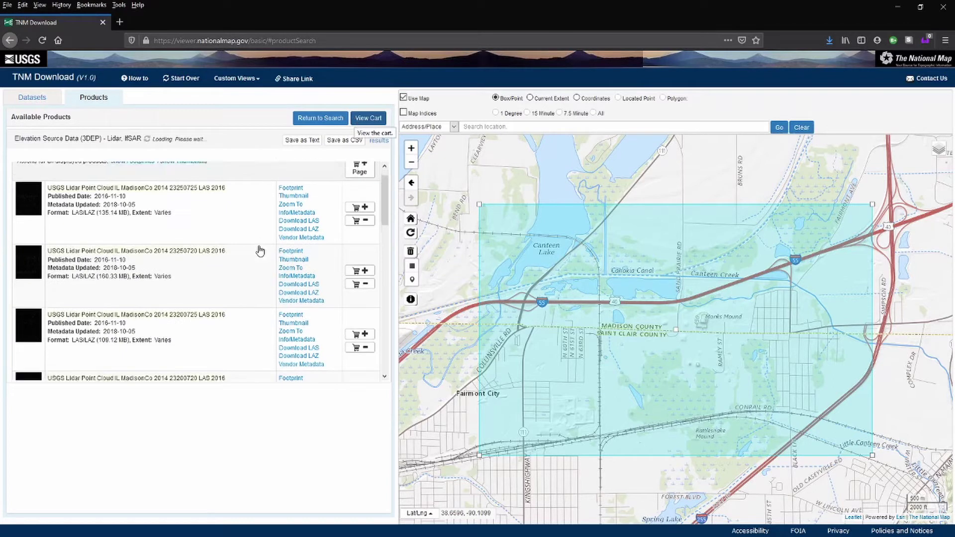
{"action": "left_click", "coordinate": [290, 218]}
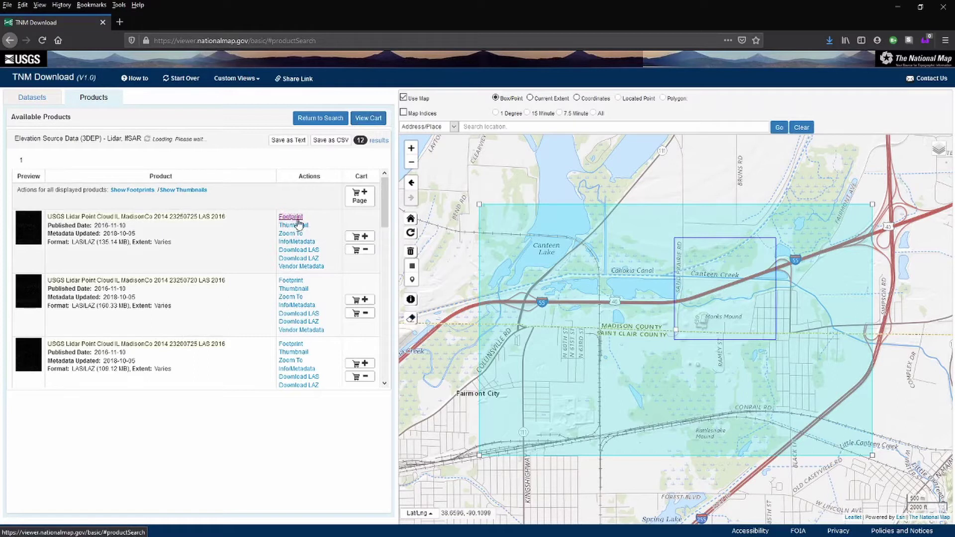
Step: Try to download the LAZ file of MadisonCo tile 23250725 into the CloudCompare folder
{"action": "left_click", "coordinate": [300, 261]}
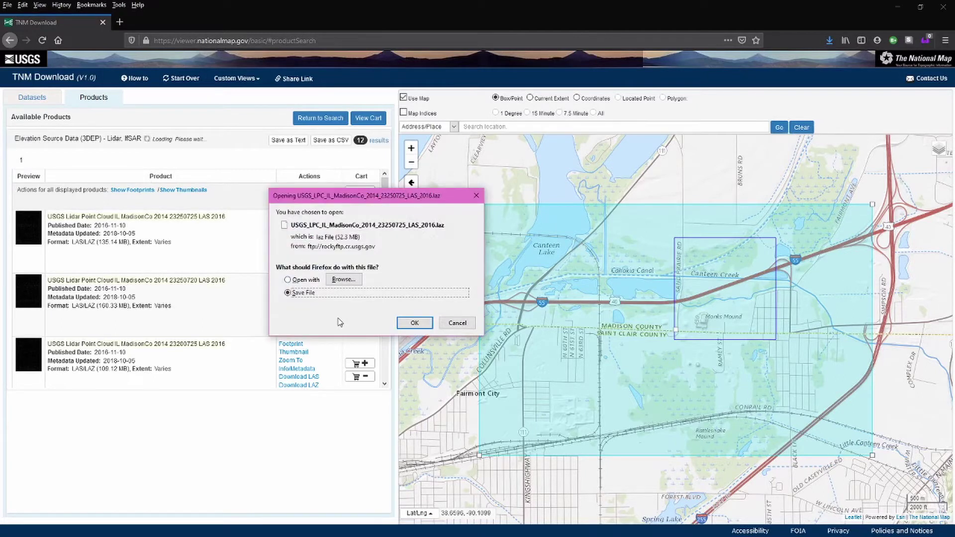
{"action": "left_click", "coordinate": [412, 322]}
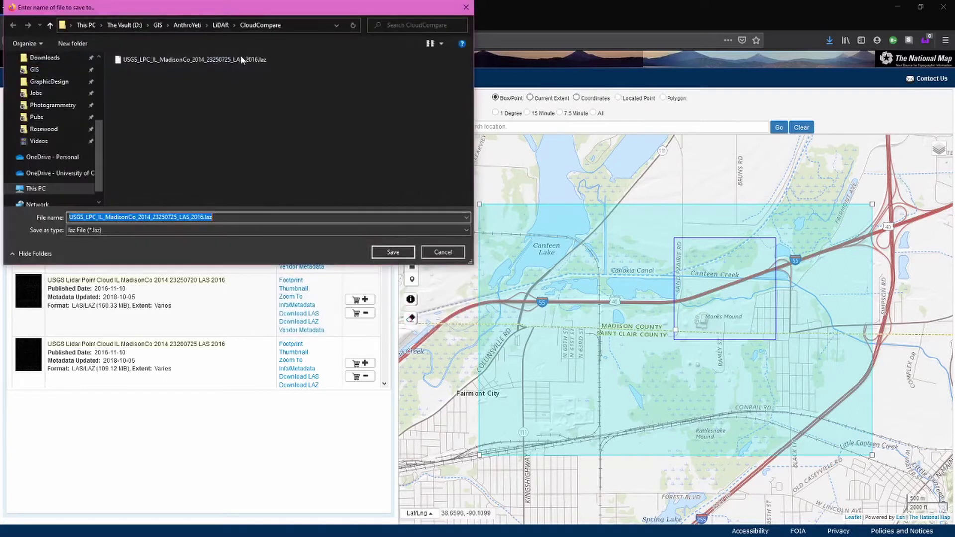
{"action": "left_click", "coordinate": [443, 252]}
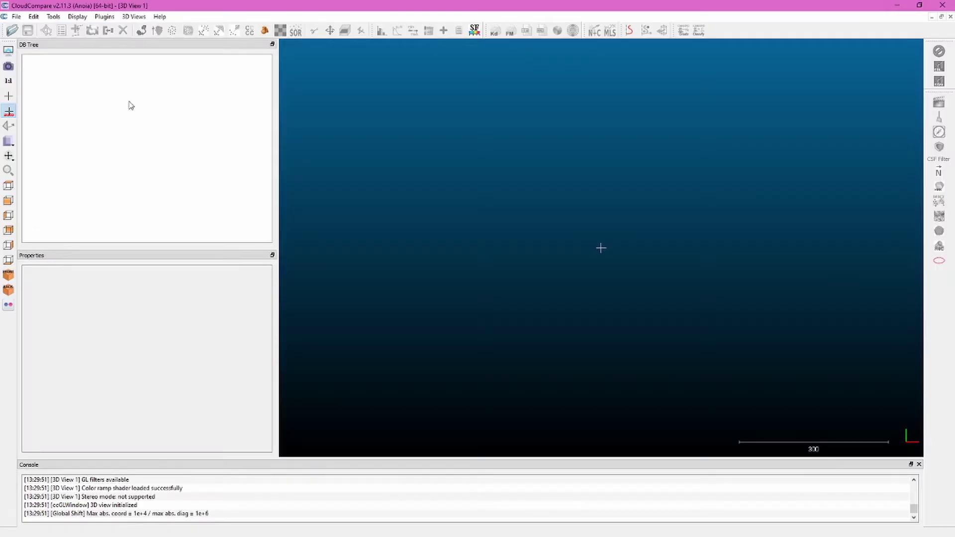
Step: In CloudCompare, open USGS_LPC_IL_MadisonCo_2014_23250725_LAS_2016.laz with the default LAS fields and the suggested global shift of -2325000, -730000, 0
{"action": "left_click", "coordinate": [11, 31]}
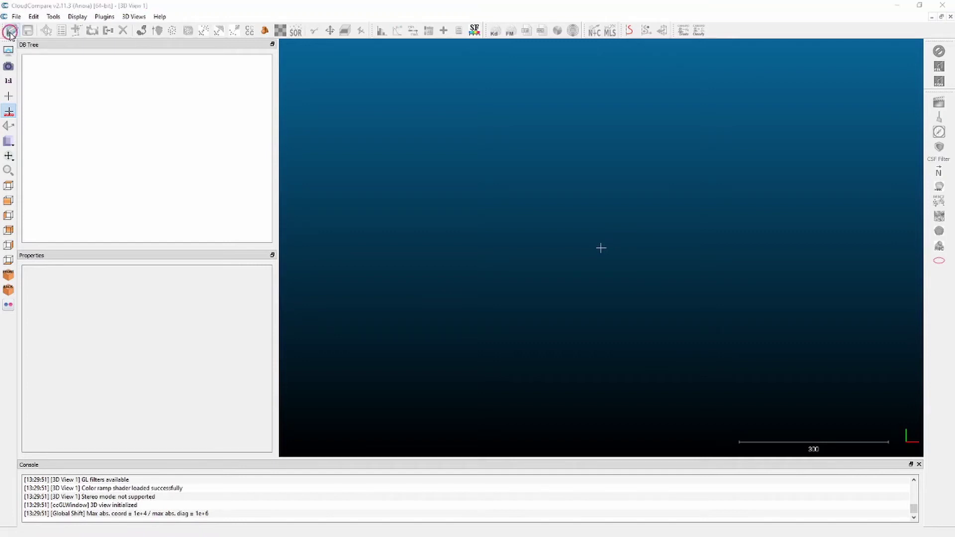
{"action": "left_click", "coordinate": [402, 144]}
{"action": "left_click", "coordinate": [446, 223]}
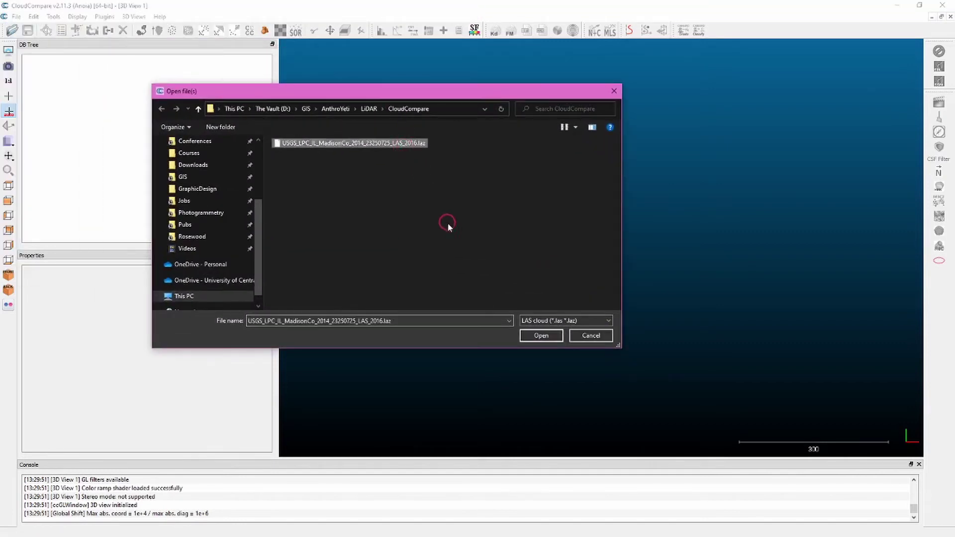
{"action": "left_click", "coordinate": [541, 336]}
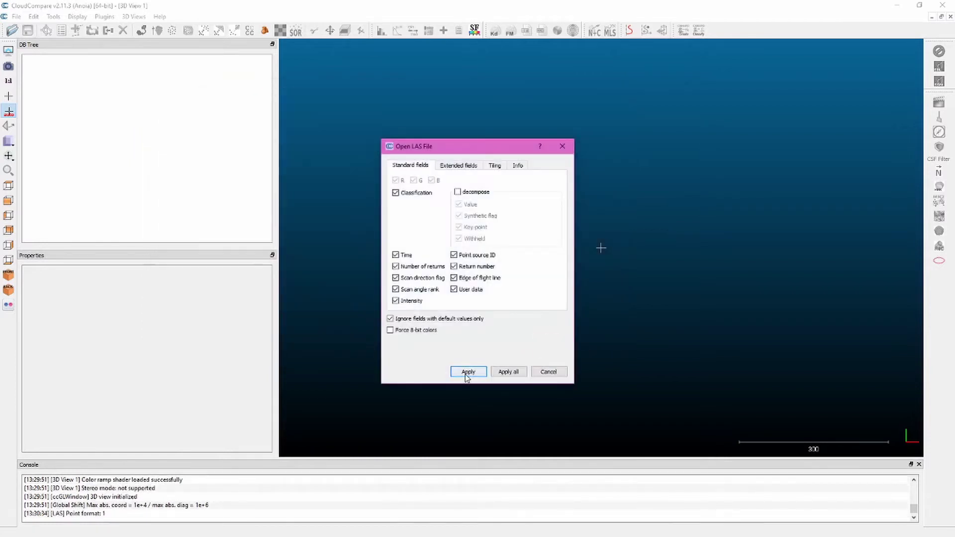
{"action": "left_click", "coordinate": [468, 376]}
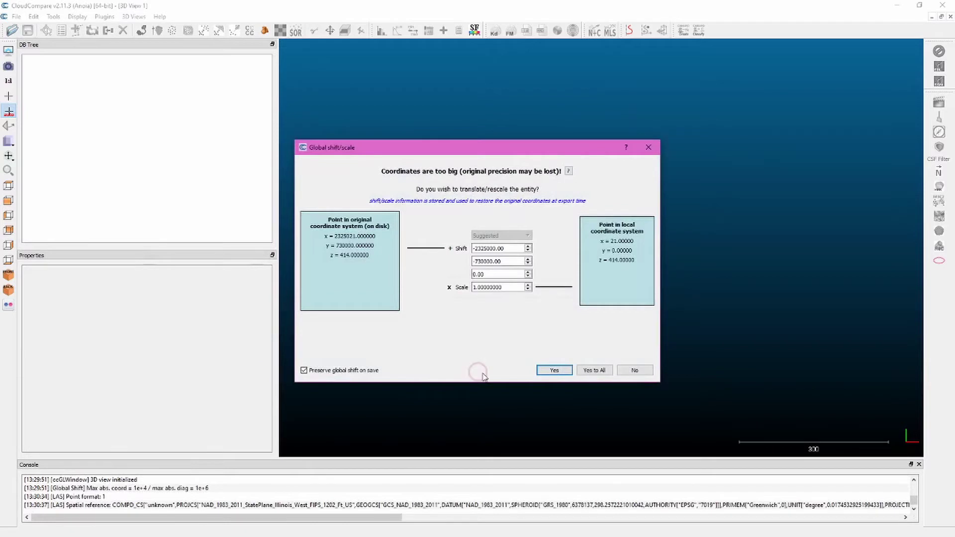
{"action": "left_click", "coordinate": [556, 372]}
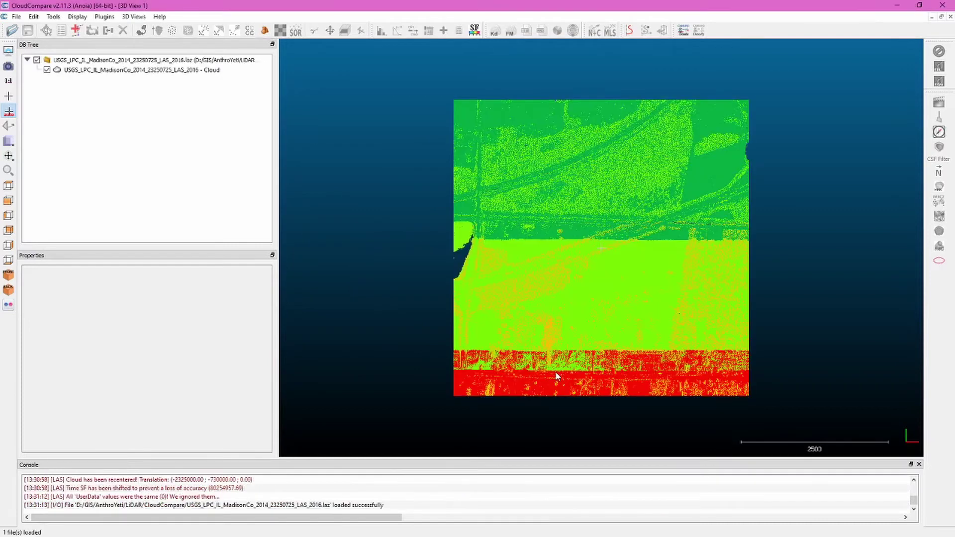
Step: Select the loaded point cloud and make Intensity its active scalar field
{"action": "left_click", "coordinate": [155, 72]}
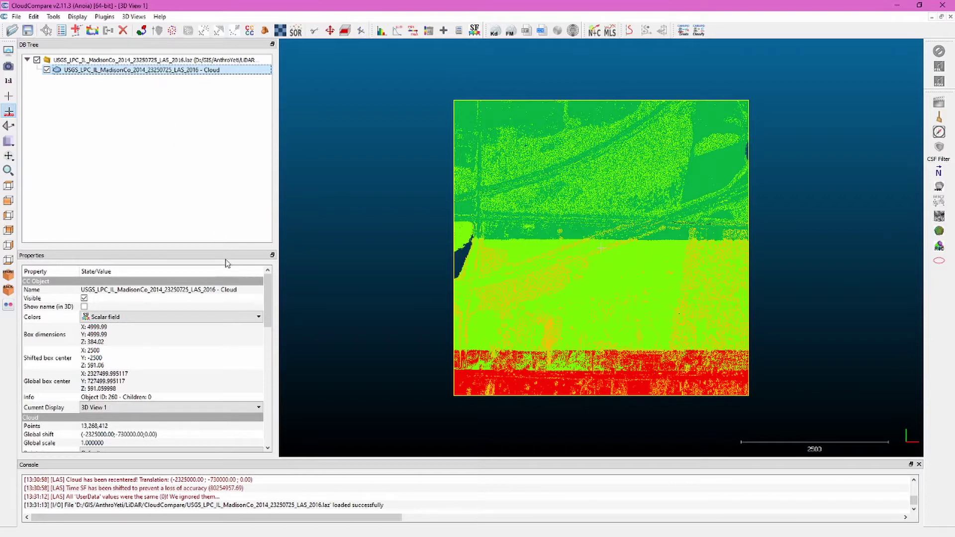
{"action": "left_click_drag", "start_coordinate": [267, 293], "coordinate": [234, 323]}
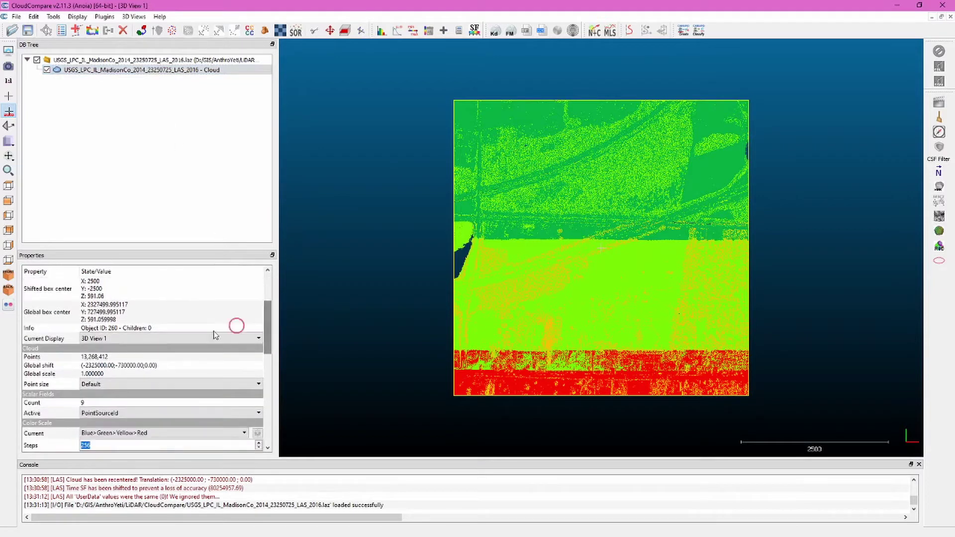
{"action": "left_click", "coordinate": [55, 358]}
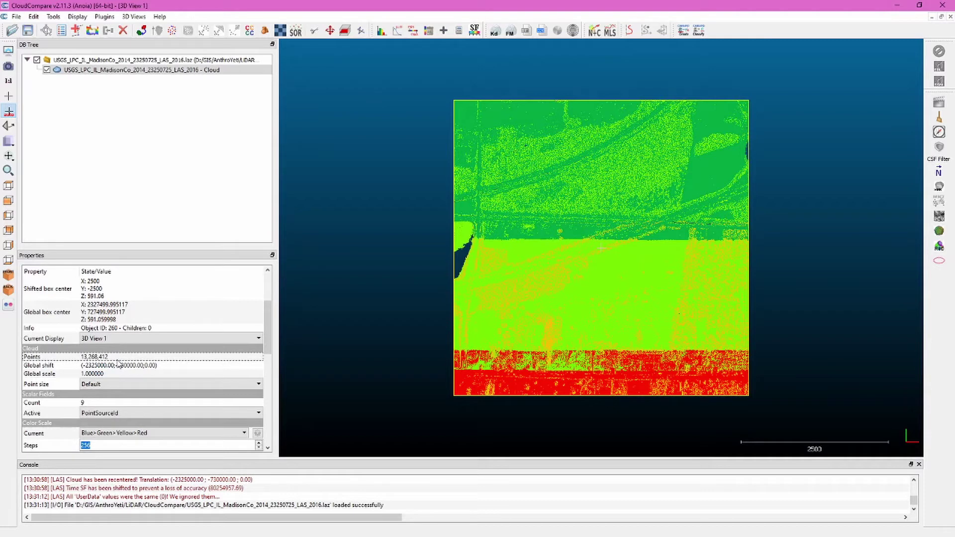
{"action": "left_click_drag", "start_coordinate": [272, 313], "coordinate": [274, 337]}
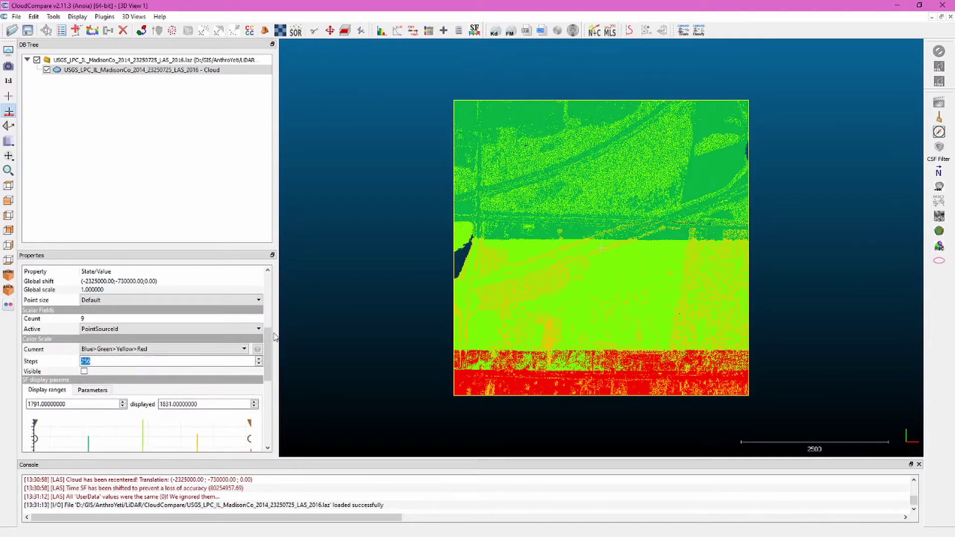
{"action": "left_click", "coordinate": [28, 309]}
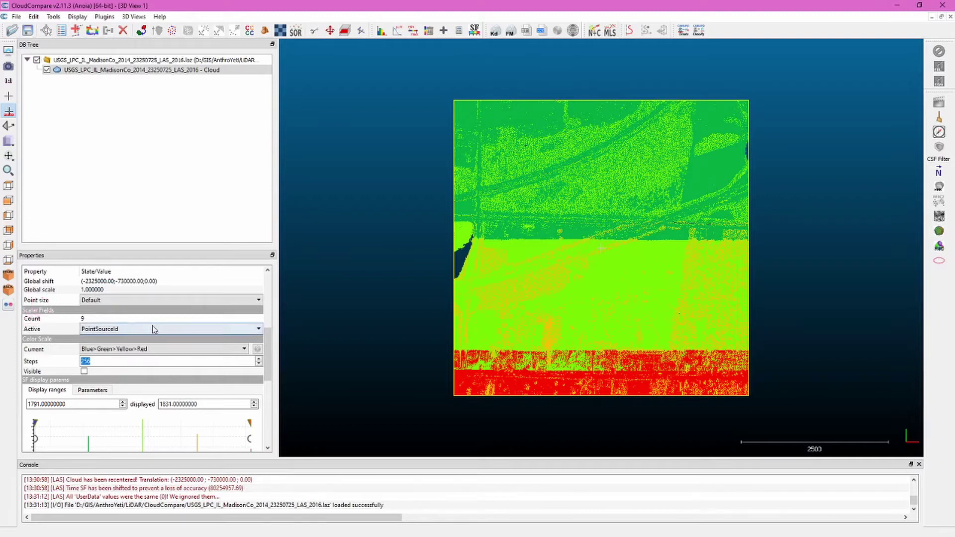
{"action": "left_click", "coordinate": [259, 329]}
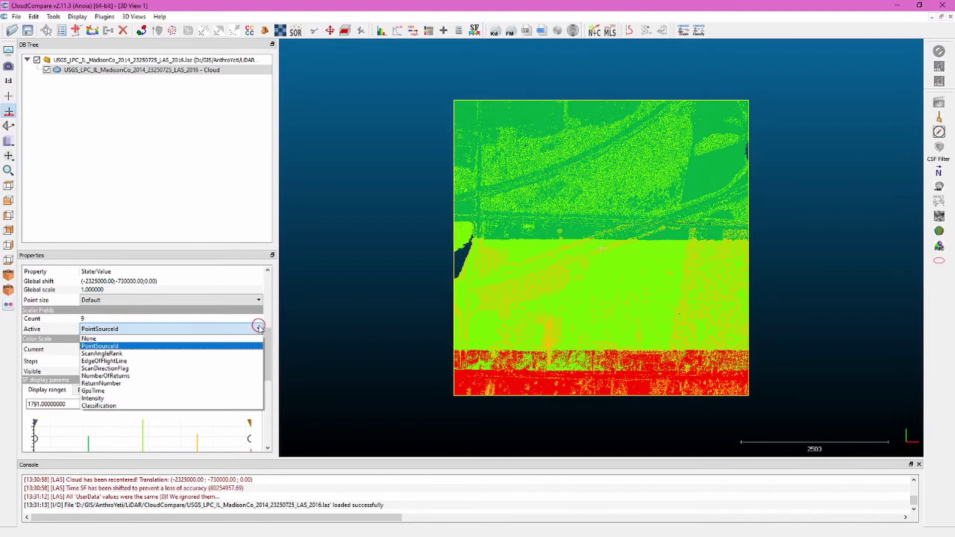
{"action": "left_click", "coordinate": [138, 397]}
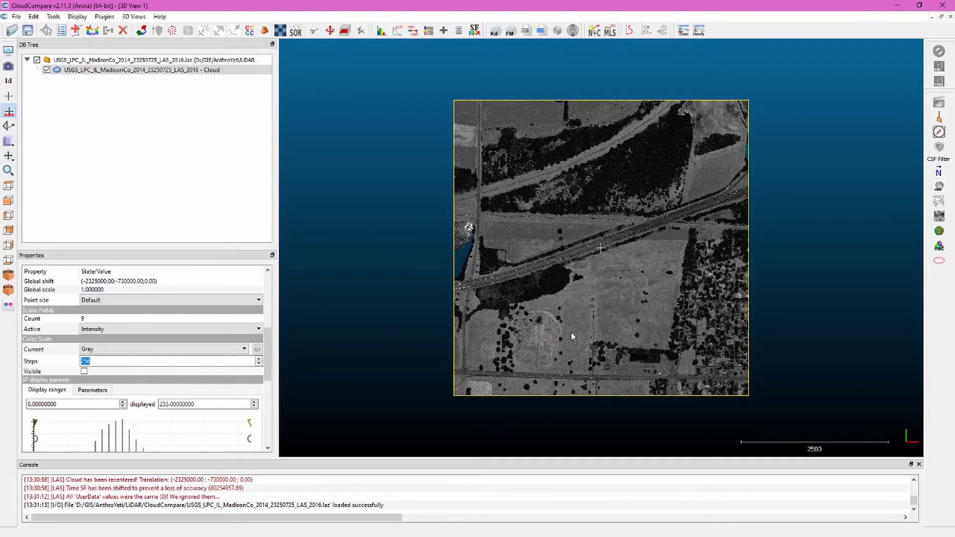
Step: Switch the 3D view to object-centered perspective
{"action": "scroll", "coordinate": [570, 333], "scroll_direction": "up", "scroll_amount": 3}
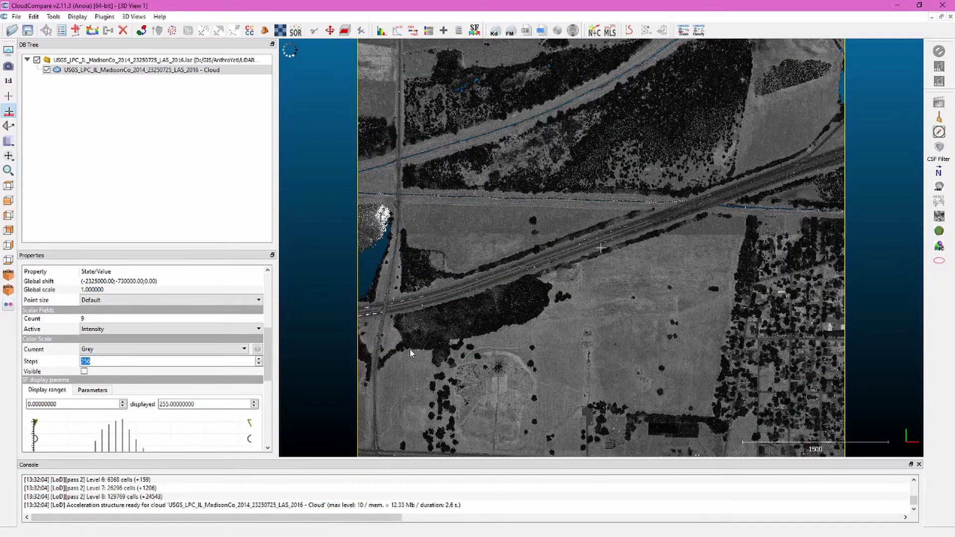
{"action": "left_click_drag", "start_coordinate": [409, 349], "coordinate": [666, 261]}
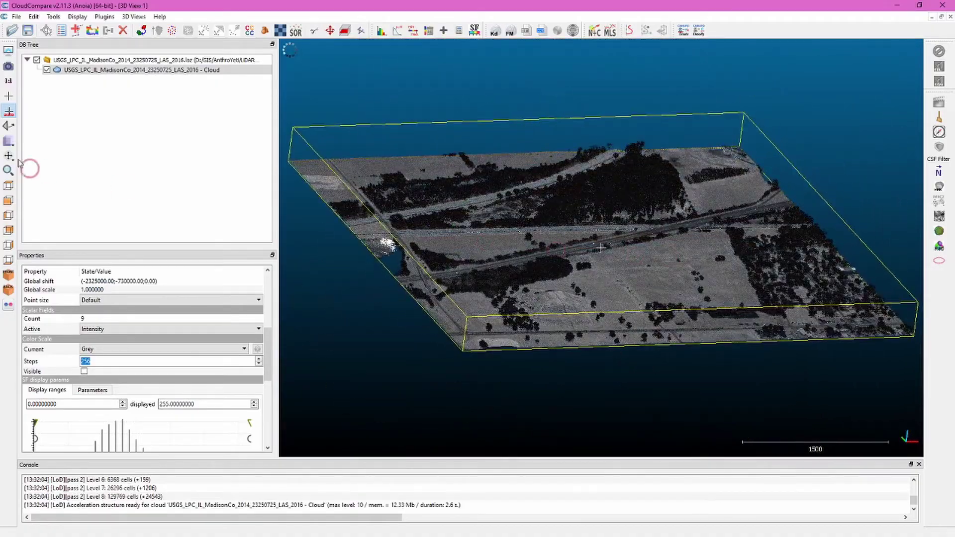
{"action": "left_click", "coordinate": [8, 142]}
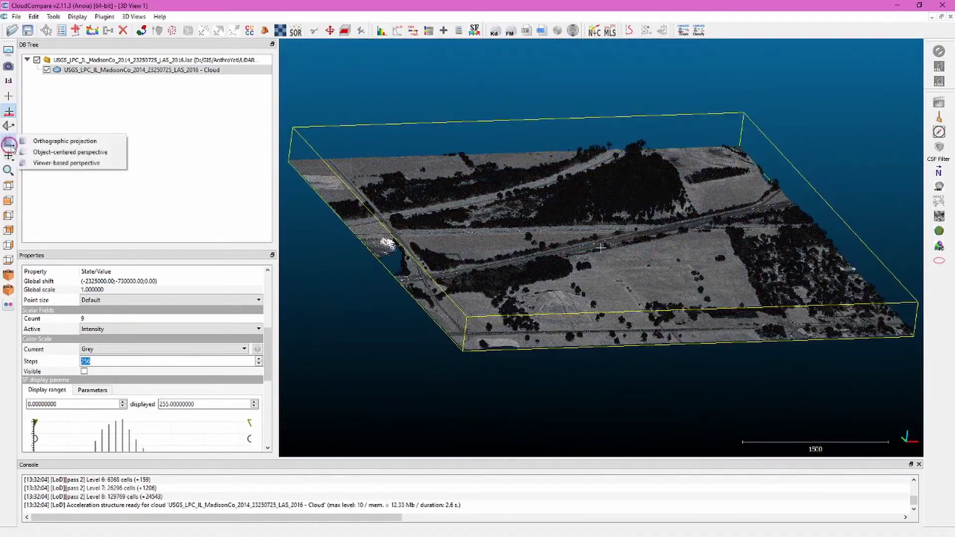
{"action": "left_click", "coordinate": [88, 152]}
Step: Examine the mound and its surroundings in perspective from several angles and return to the top view
{"action": "left_click_drag", "start_coordinate": [636, 249], "coordinate": [667, 308]}
{"action": "scroll", "coordinate": [592, 249], "scroll_direction": "up", "scroll_amount": 5}
{"action": "left_click_drag", "start_coordinate": [591, 300], "coordinate": [554, 251]}
{"action": "scroll", "coordinate": [589, 266], "scroll_direction": "down", "scroll_amount": 4}
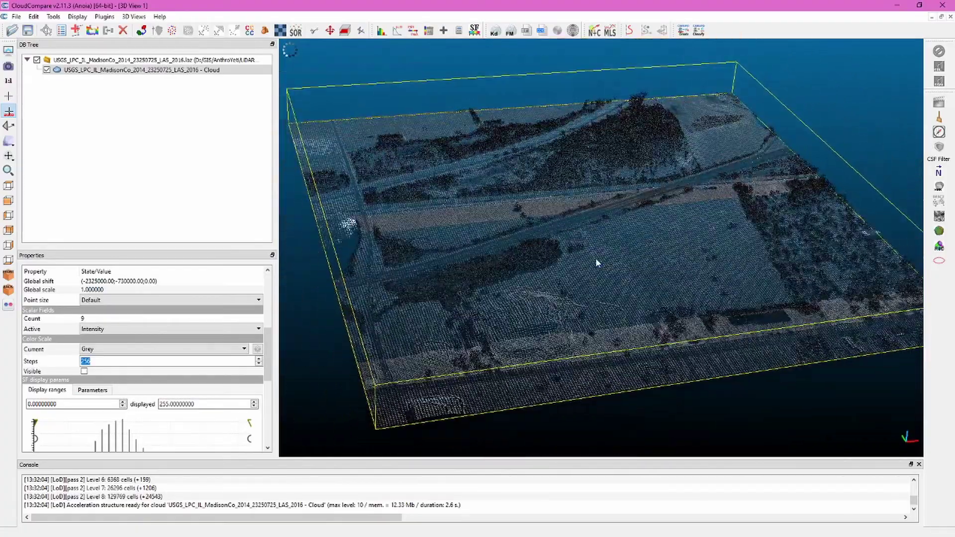
{"action": "scroll", "coordinate": [596, 262], "scroll_direction": "up", "scroll_amount": 4}
{"action": "left_click_drag", "start_coordinate": [599, 254], "coordinate": [557, 263]}
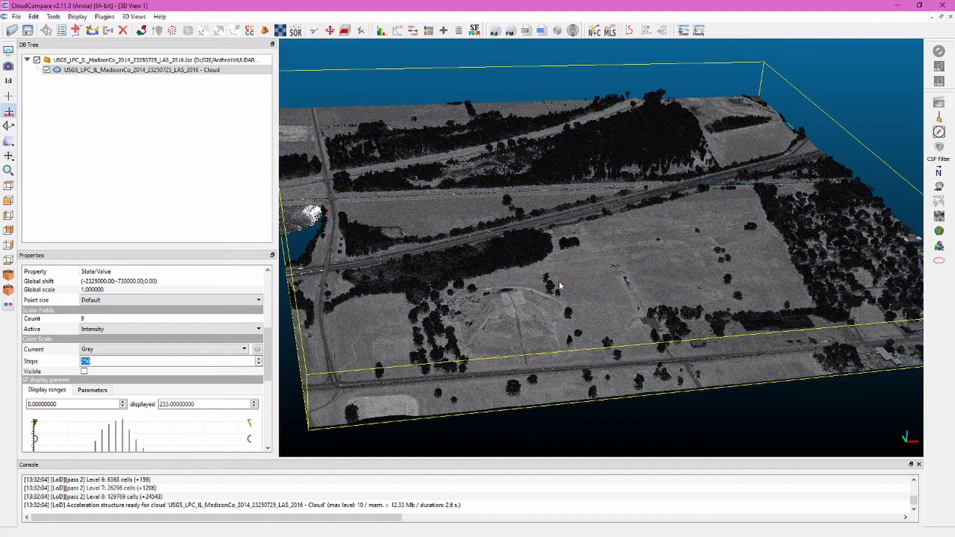
{"action": "left_click", "coordinate": [14, 186]}
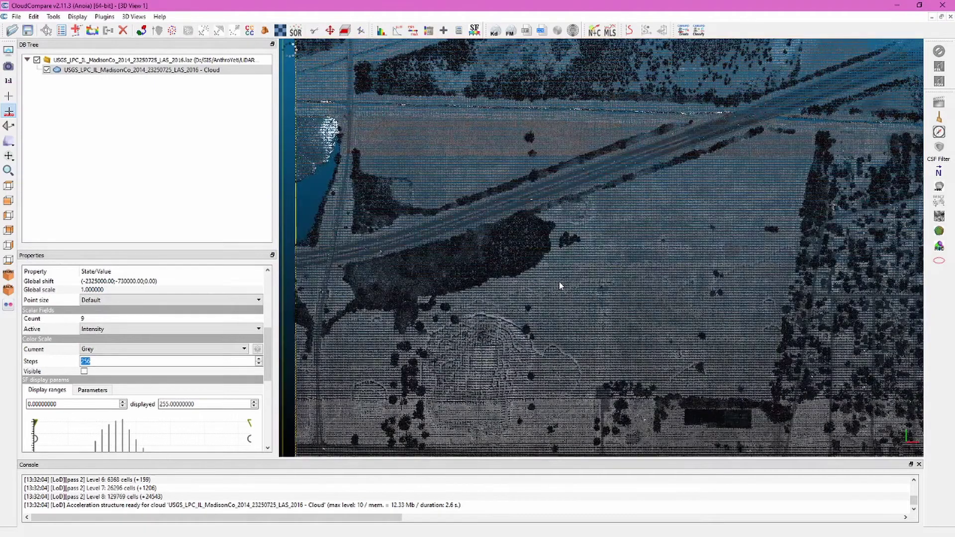
{"action": "left_click", "coordinate": [9, 186]}
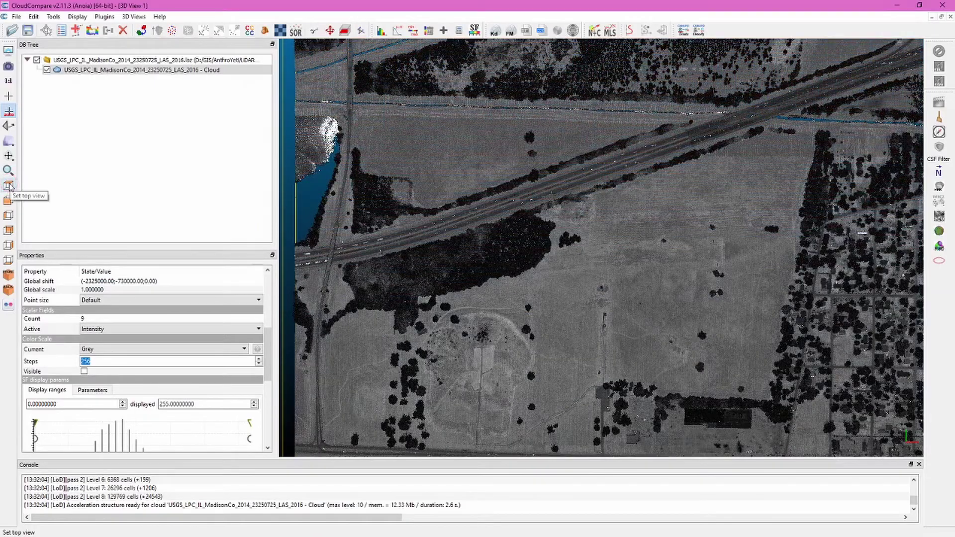
Step: Switch the 3D view to orthographic projection and make Classification the active scalar field of the point cloud
{"action": "left_click", "coordinate": [9, 142]}
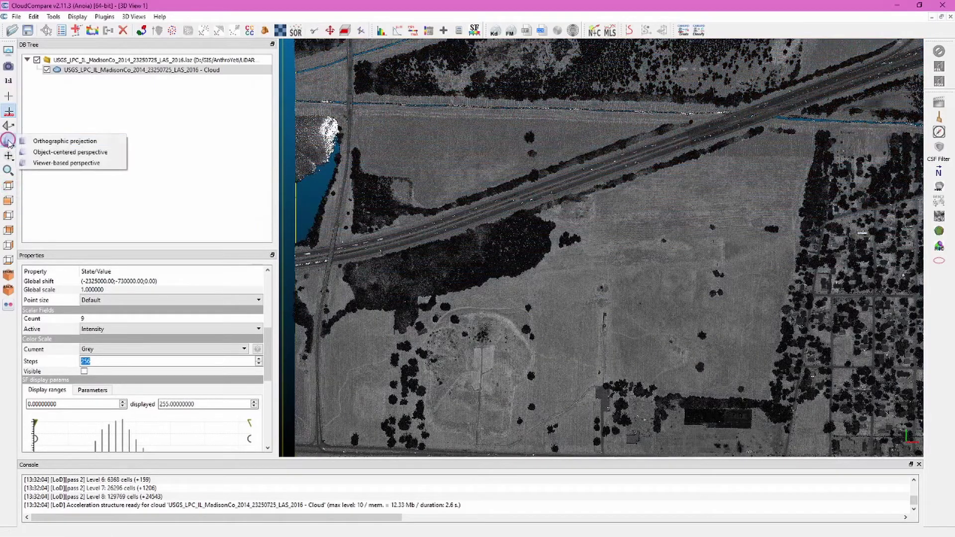
{"action": "left_click", "coordinate": [60, 139]}
{"action": "scroll", "coordinate": [610, 294], "scroll_direction": "down", "scroll_amount": 2}
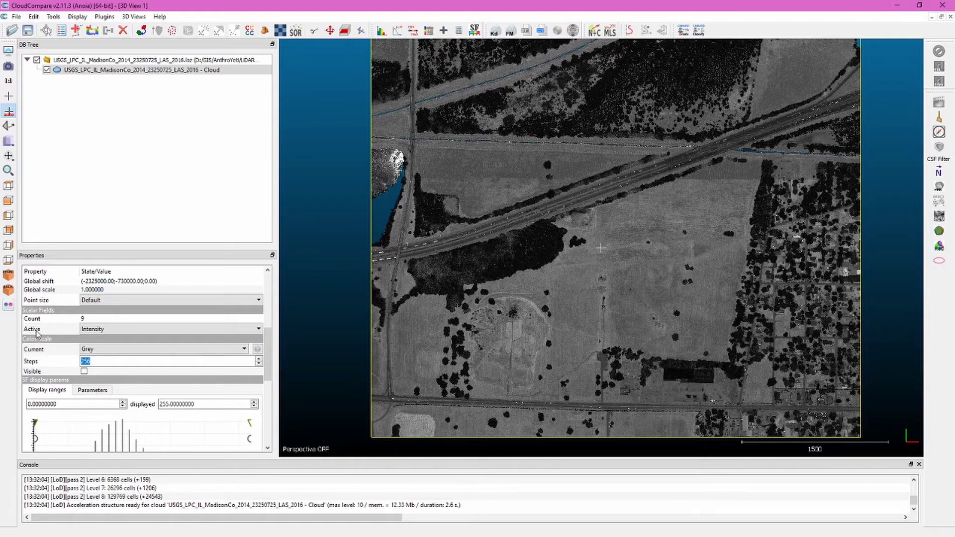
{"action": "left_click", "coordinate": [259, 329]}
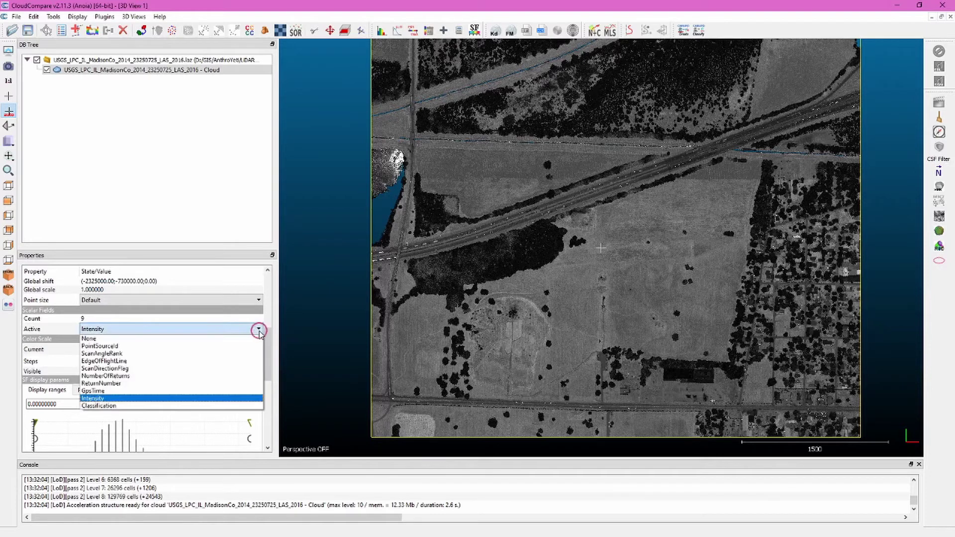
{"action": "left_click", "coordinate": [146, 406]}
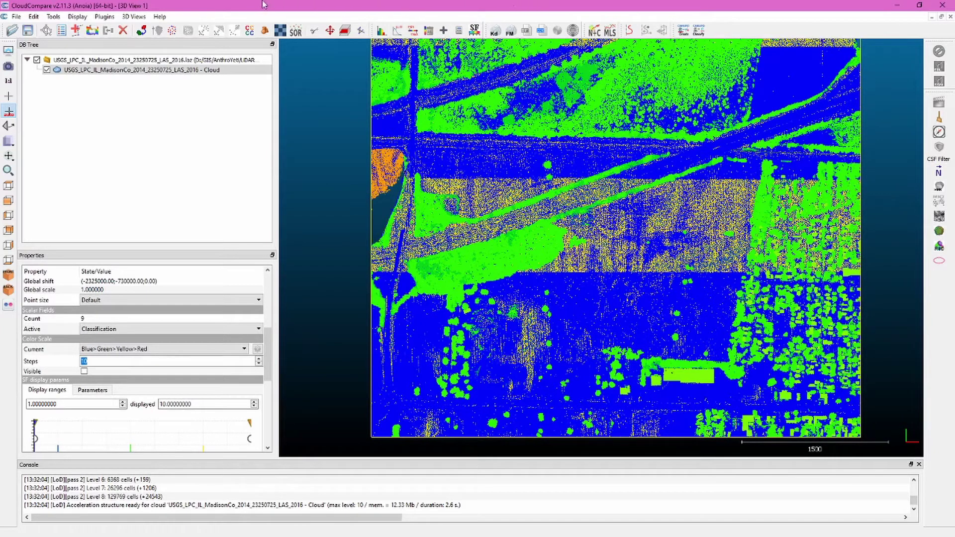
Step: Filter the cloud by Classification values from 1.1 to 2.1 and export the matching points as a separate cloud
{"action": "left_click", "coordinate": [413, 37]}
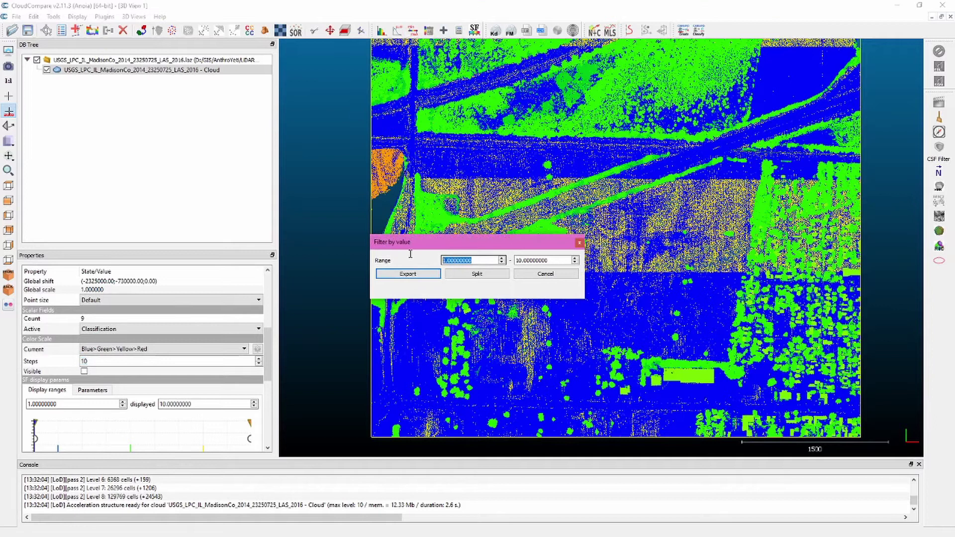
{"action": "type", "text": "1.1"}
{"action": "key", "text": "Tab"}
{"action": "type", "text": "2.1"}
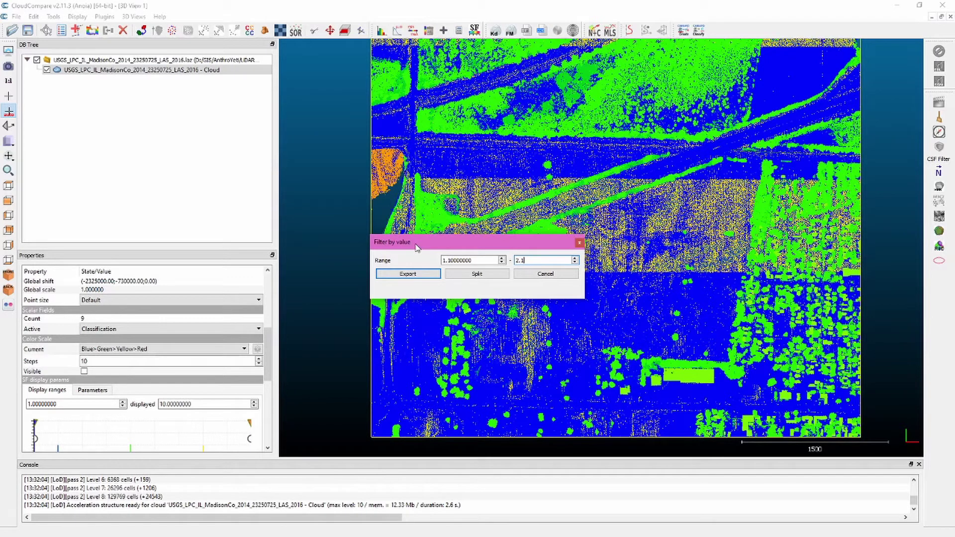
{"action": "left_click", "coordinate": [408, 275]}
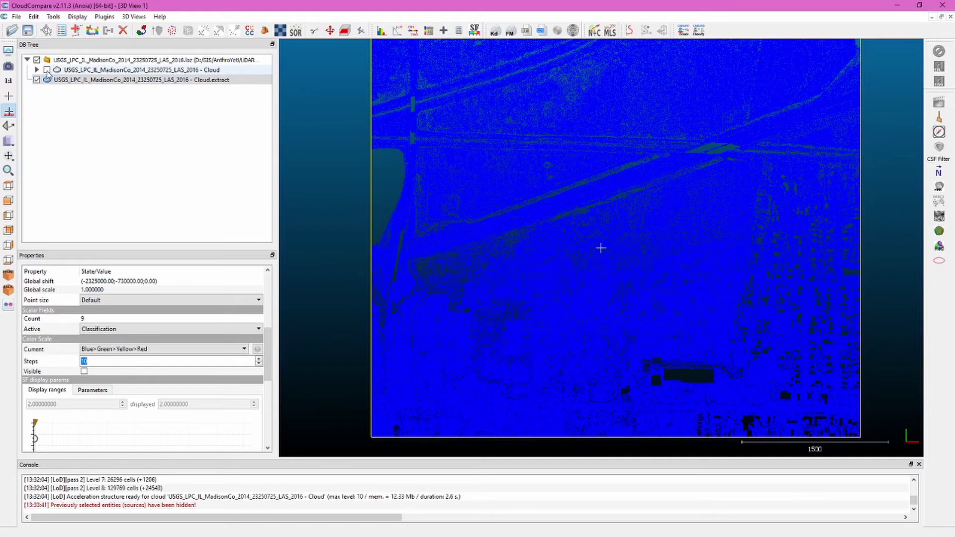
Step: Compare the extracted cloud with the original by toggling the original's visibility, and check the extract's point count
{"action": "left_click", "coordinate": [47, 70]}
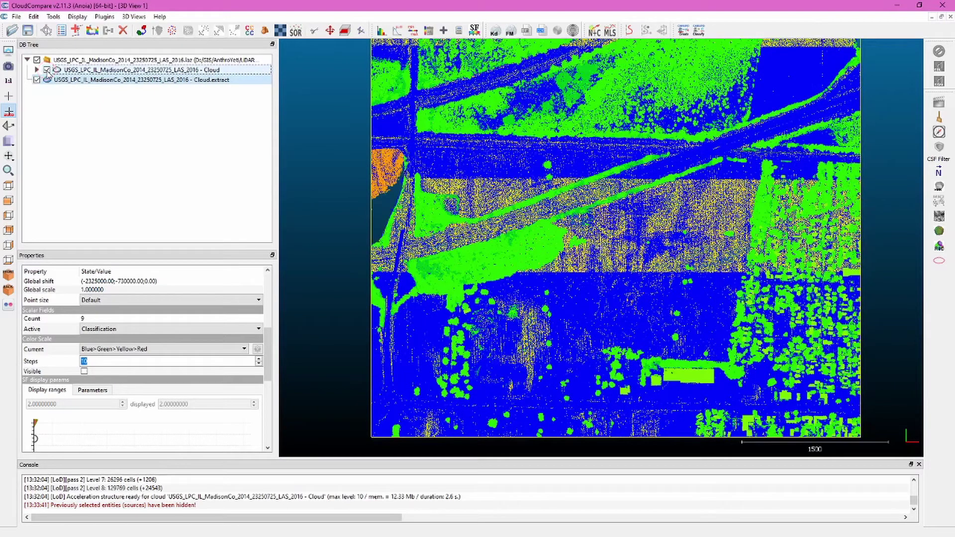
{"action": "left_click", "coordinate": [46, 70]}
{"action": "left_click", "coordinate": [103, 80]}
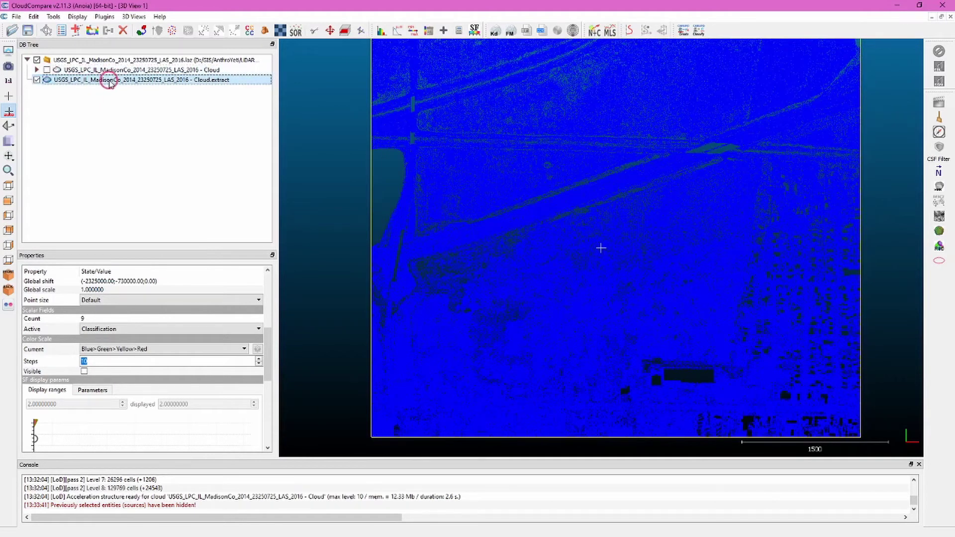
{"action": "left_click_drag", "start_coordinate": [270, 348], "coordinate": [267, 294]}
{"action": "left_click", "coordinate": [31, 426]}
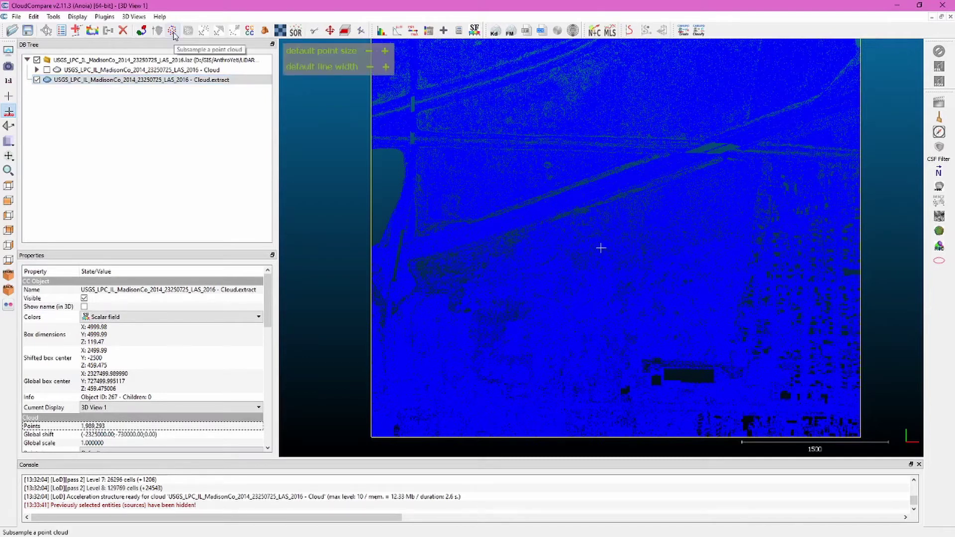
Step: Try to subsample the extracted cloud with the Space method
{"action": "left_click", "coordinate": [172, 31]}
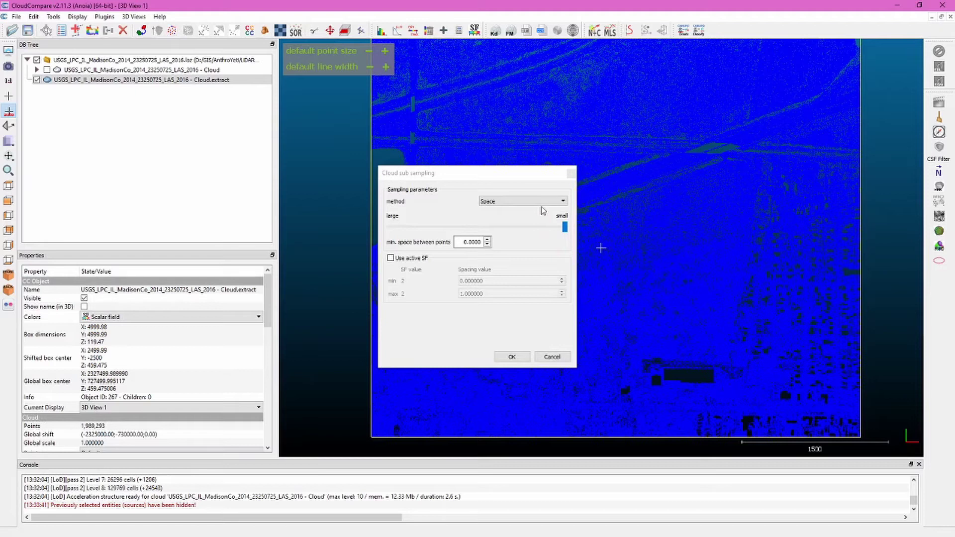
{"action": "double_click", "coordinate": [477, 241]}
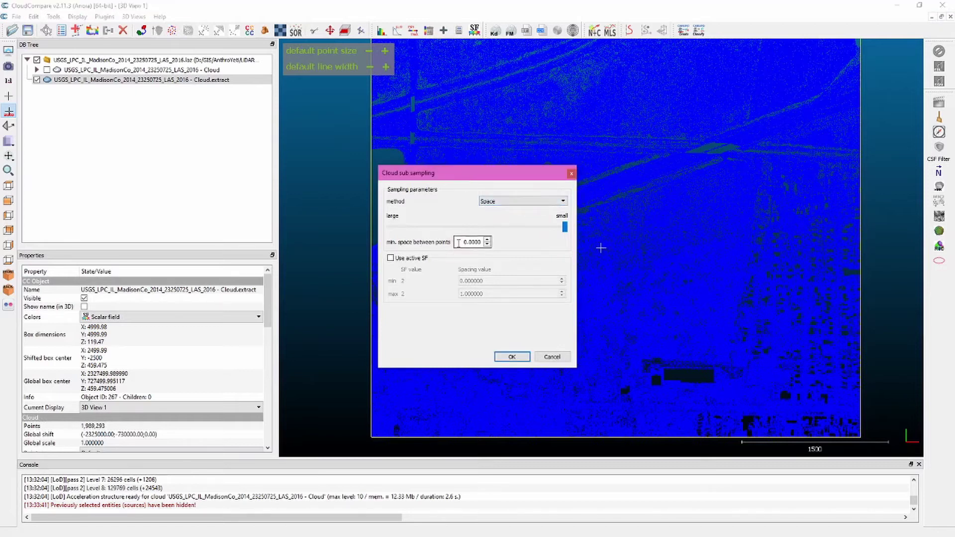
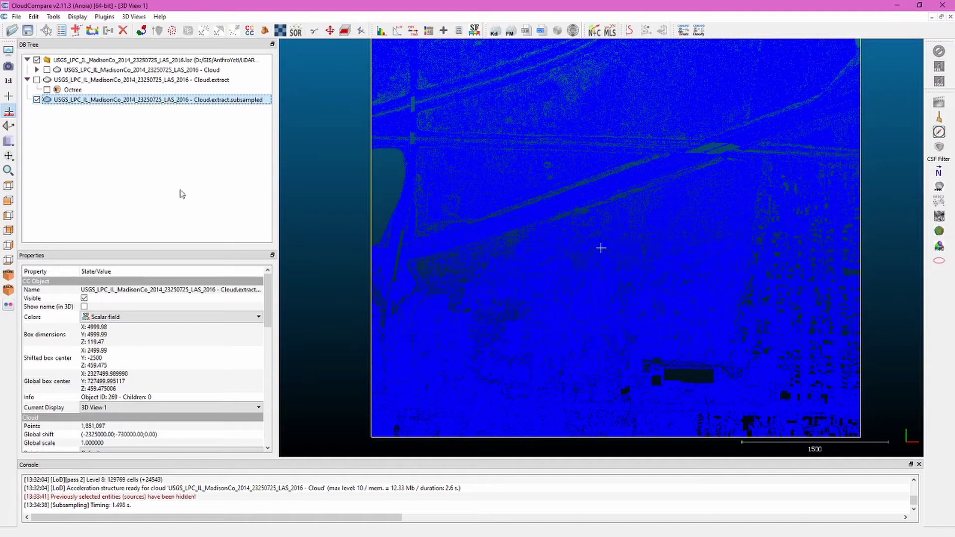
Step: Delete the subsampled cloud and show the extracted cloud again
{"action": "right_click", "coordinate": [162, 99]}
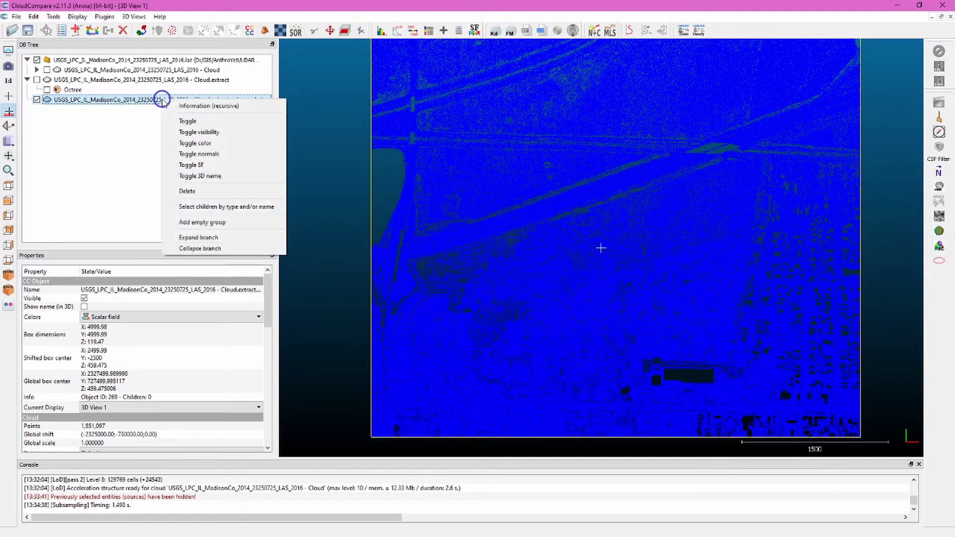
{"action": "left_click", "coordinate": [201, 191]}
{"action": "left_click", "coordinate": [95, 81]}
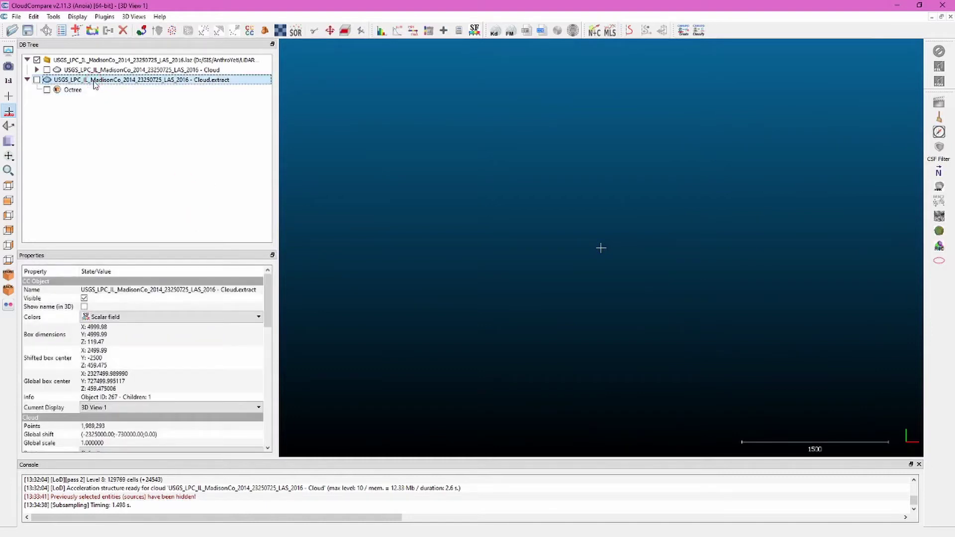
{"action": "left_click", "coordinate": [38, 79]}
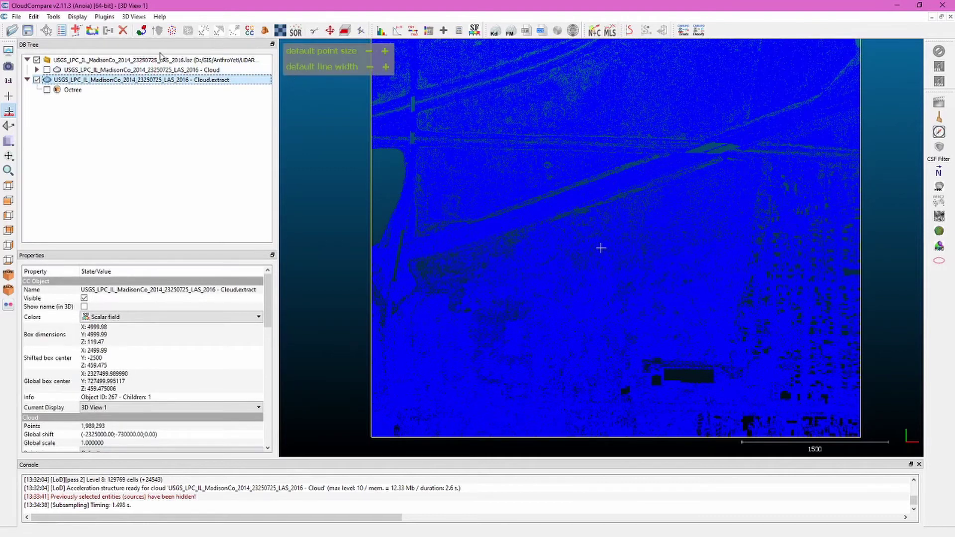
Step: Subsample the extracted cloud with the Space method at a minimum point spacing of 3.1 and check its point count
{"action": "left_click", "coordinate": [171, 30]}
{"action": "left_click", "coordinate": [460, 218]}
{"action": "left_click", "coordinate": [511, 230]}
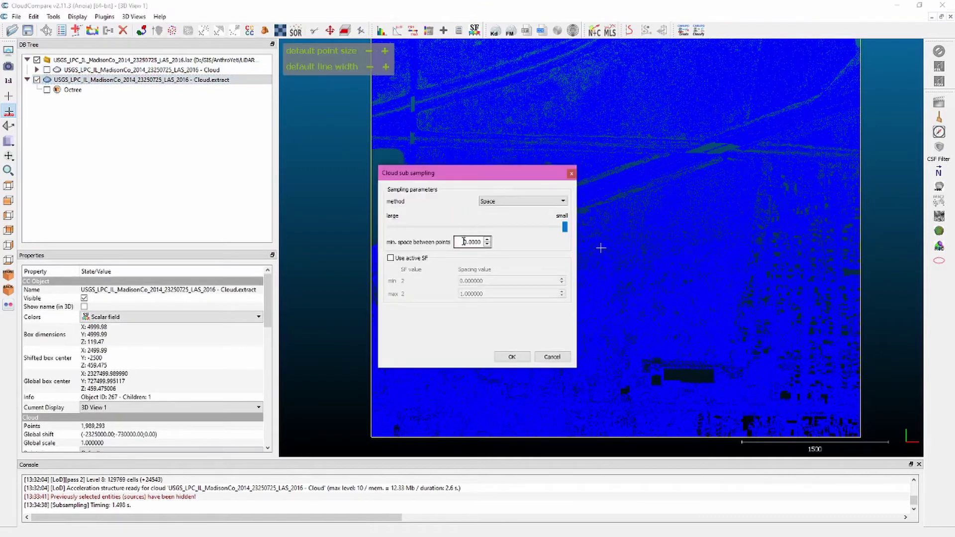
{"action": "type", "text": "3.1"}
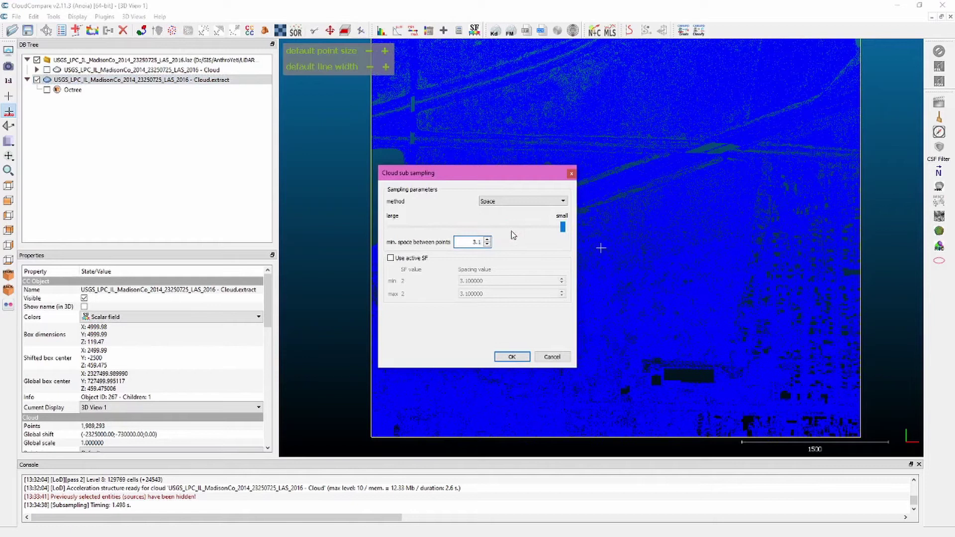
{"action": "left_click", "coordinate": [511, 356]}
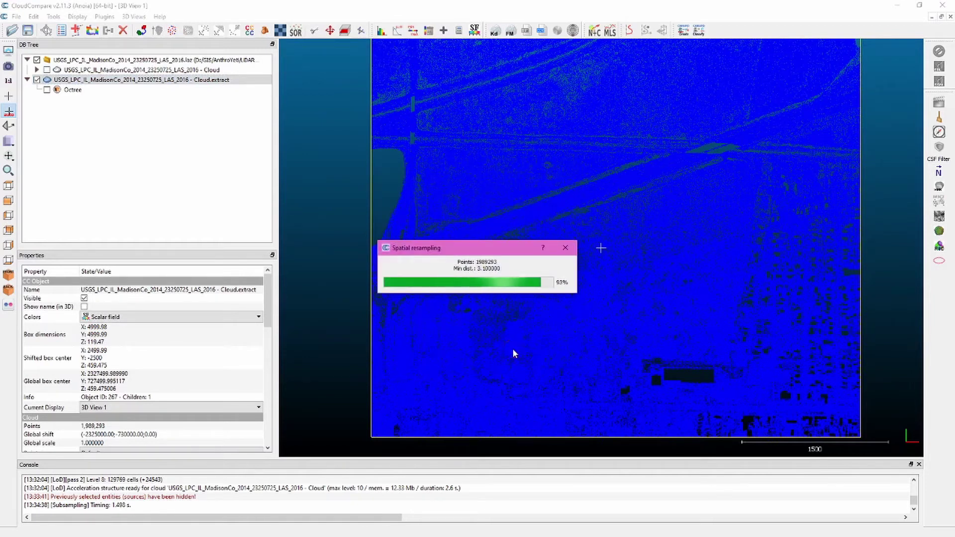
{"action": "left_click", "coordinate": [53, 426]}
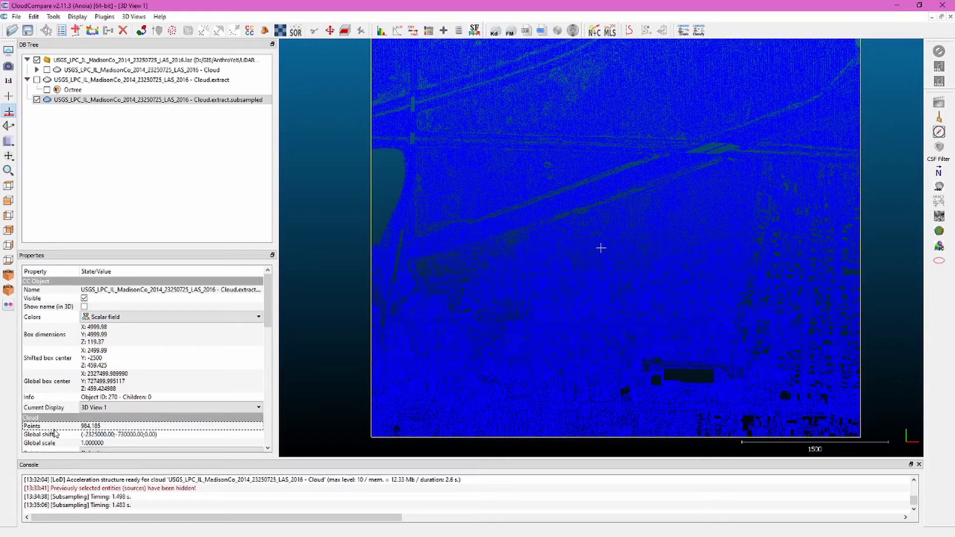
Step: Save the subsampled cloud as Cahokia1.las in the CloudCompare folder, keeping the original LAS resolution
{"action": "left_click", "coordinate": [20, 18]}
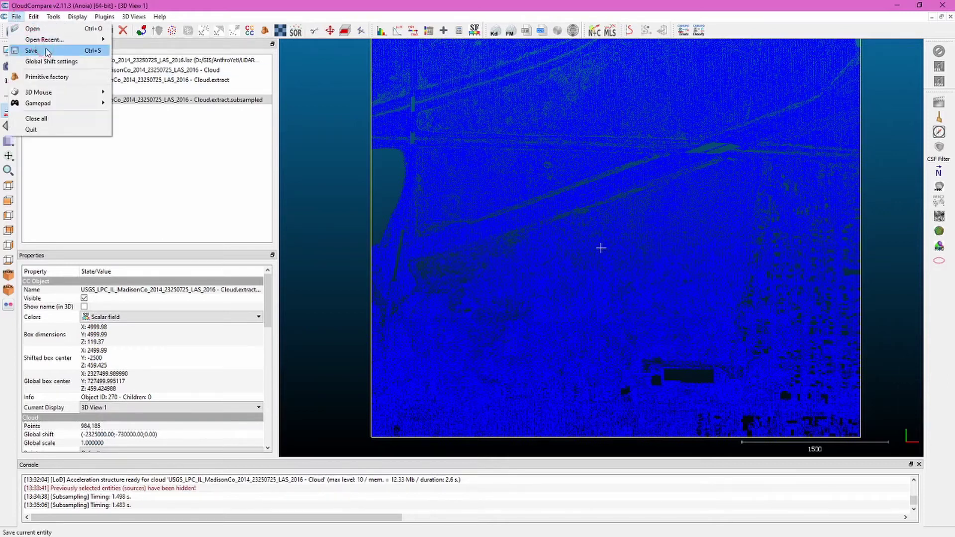
{"action": "left_click", "coordinate": [46, 50]}
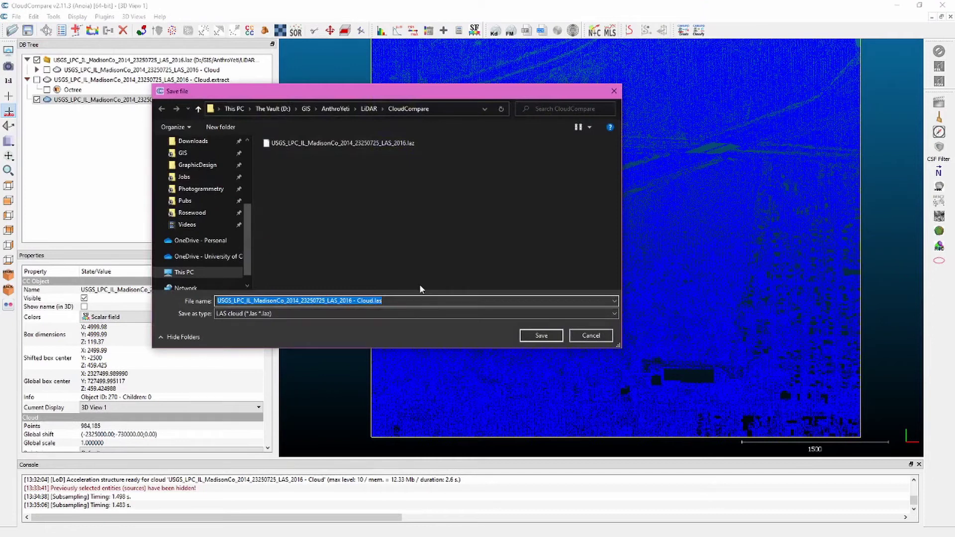
{"action": "type", "text": "Caho"}
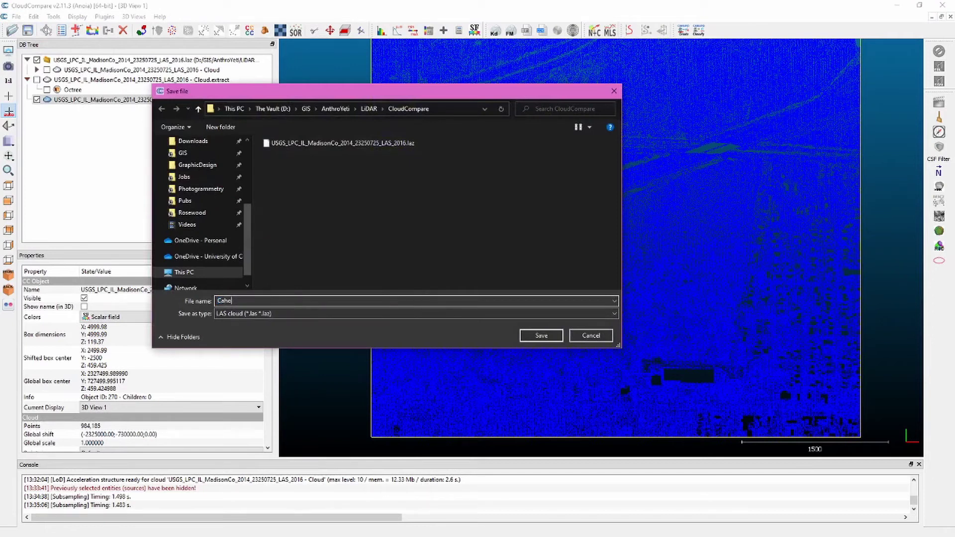
{"action": "type", "text": "kia1m"}
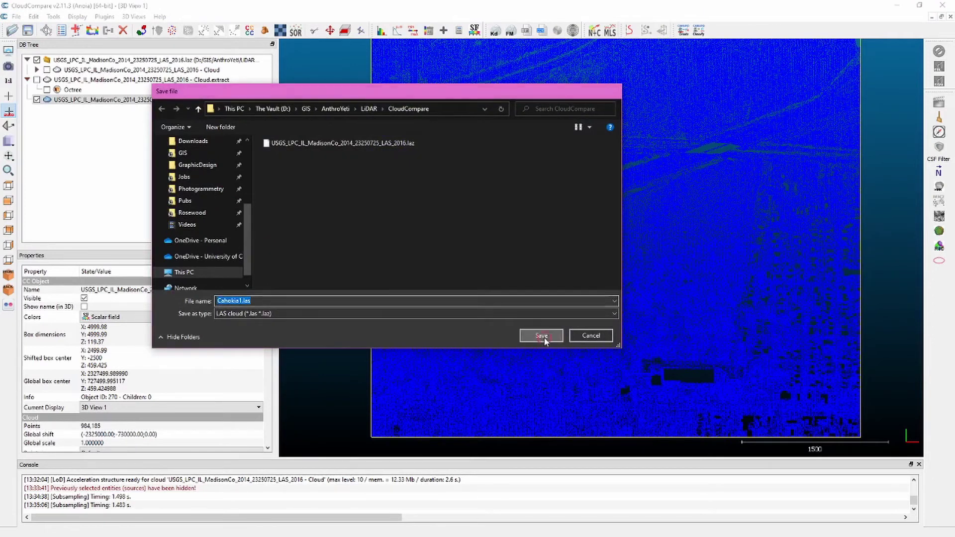
{"action": "left_click", "coordinate": [544, 337]}
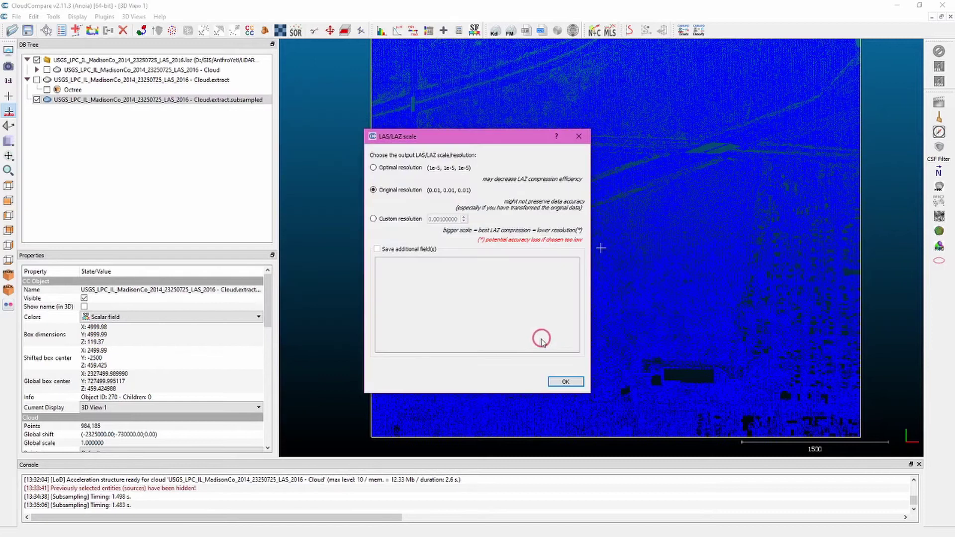
{"action": "left_click", "coordinate": [565, 382]}
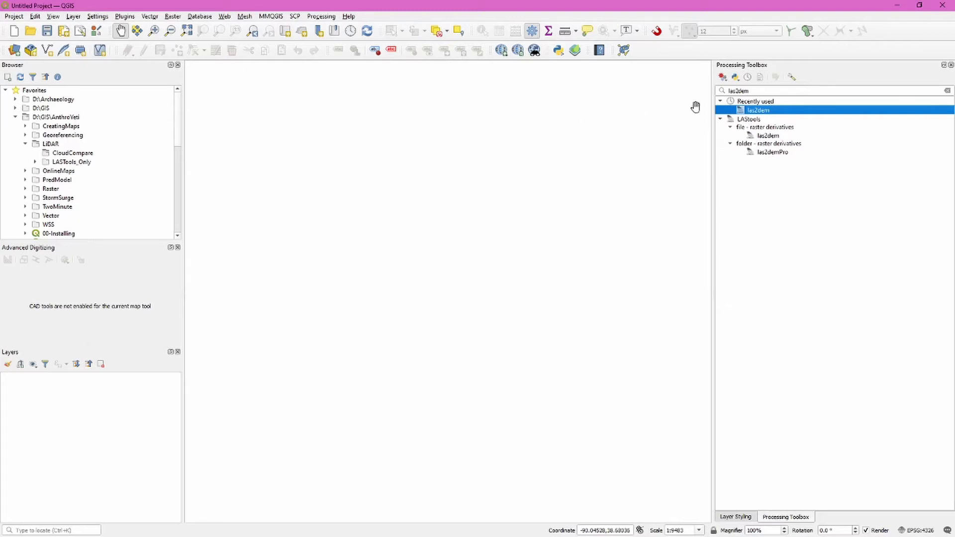
Step: In QGIS, open the las2dem processing tool and choose Cahokia1.las as its input file
{"action": "left_click", "coordinate": [778, 91]}
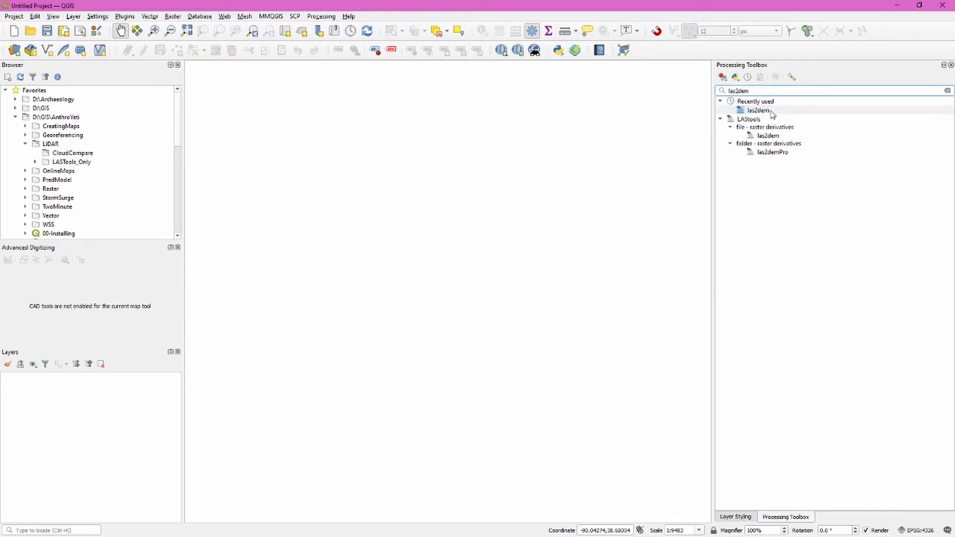
{"action": "double_click", "coordinate": [770, 111]}
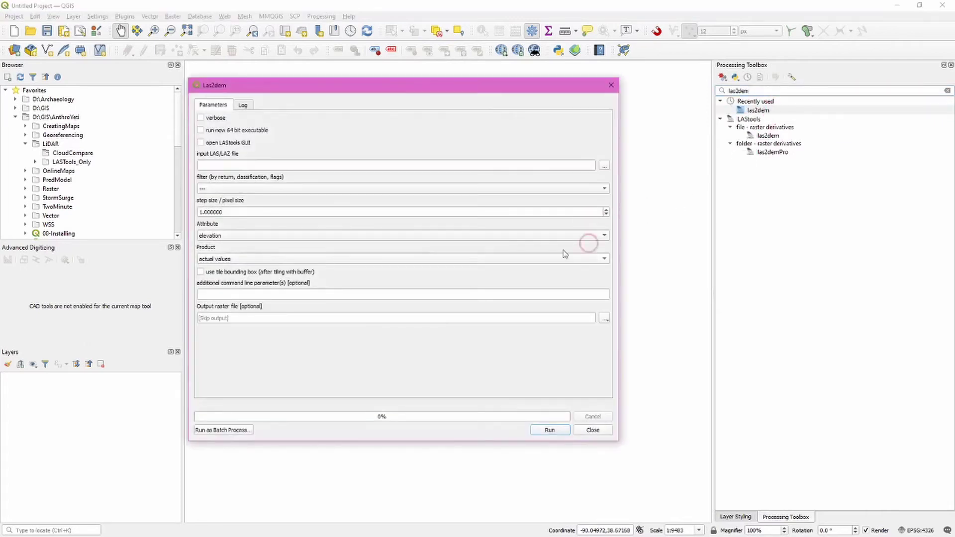
{"action": "left_click", "coordinate": [604, 166]}
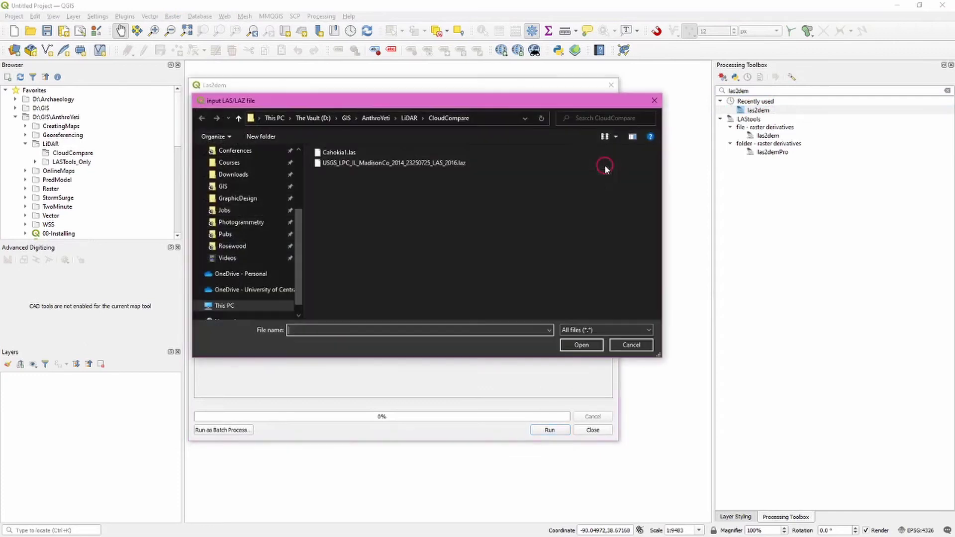
{"action": "left_click", "coordinate": [377, 154]}
{"action": "left_click", "coordinate": [581, 344]}
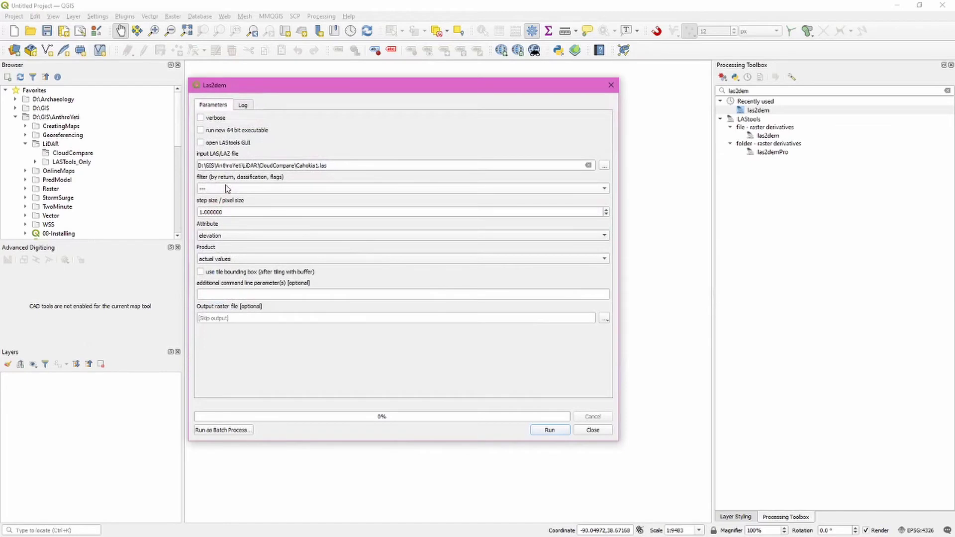
Step: Set the las2dem filter to keep_class 2 and the step size to 0.5
{"action": "left_click", "coordinate": [228, 187]}
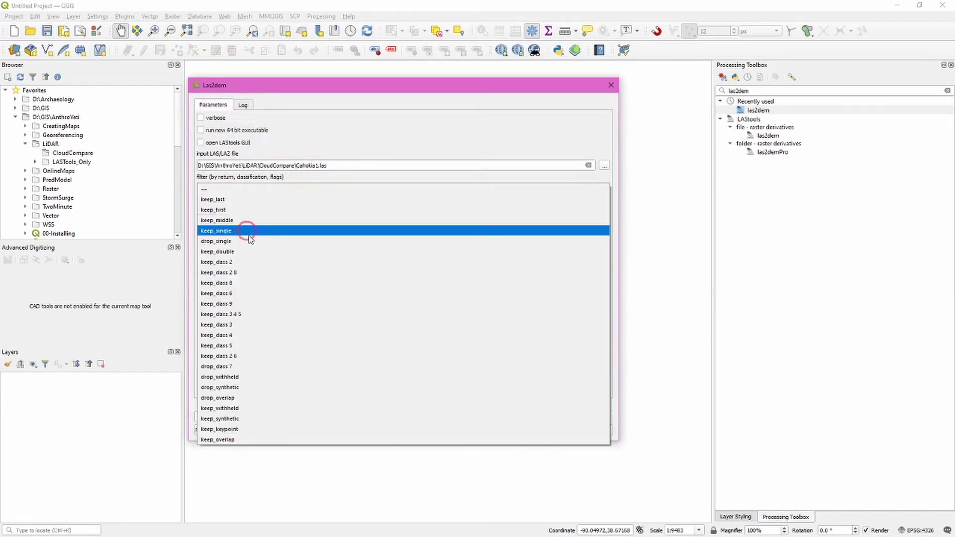
{"action": "left_click", "coordinate": [255, 260]}
{"action": "left_click", "coordinate": [304, 390]}
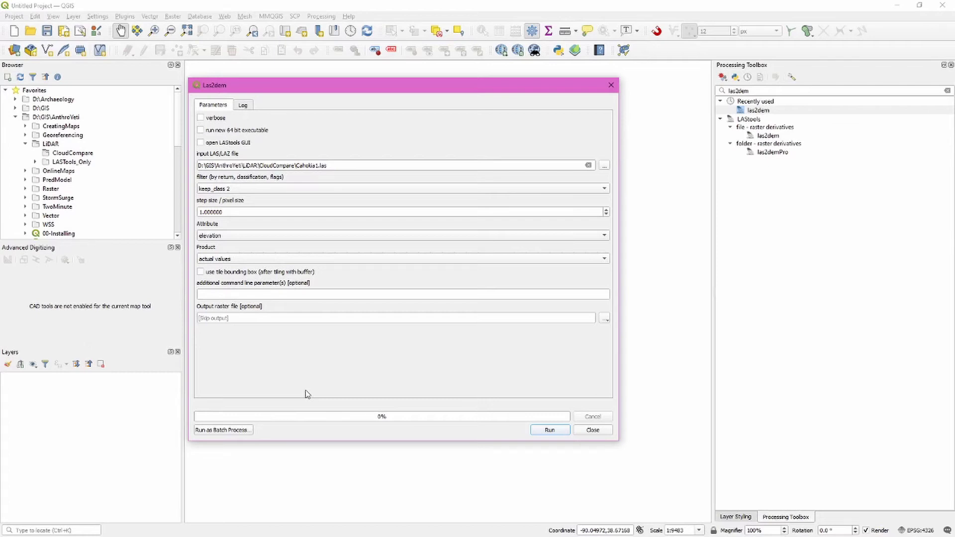
{"action": "left_click_drag", "start_coordinate": [199, 211], "coordinate": [439, 214]}
{"action": "type", "text": ".5"}
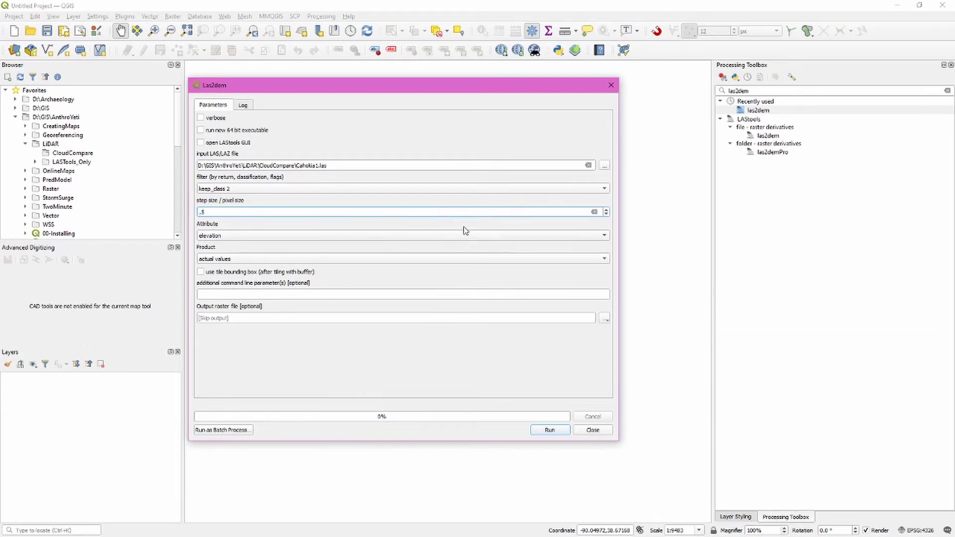
Step: Set the las2dem output raster to Cahokia1.tif in the CloudCompare folder, run the tool and close its dialog
{"action": "left_click", "coordinate": [604, 318]}
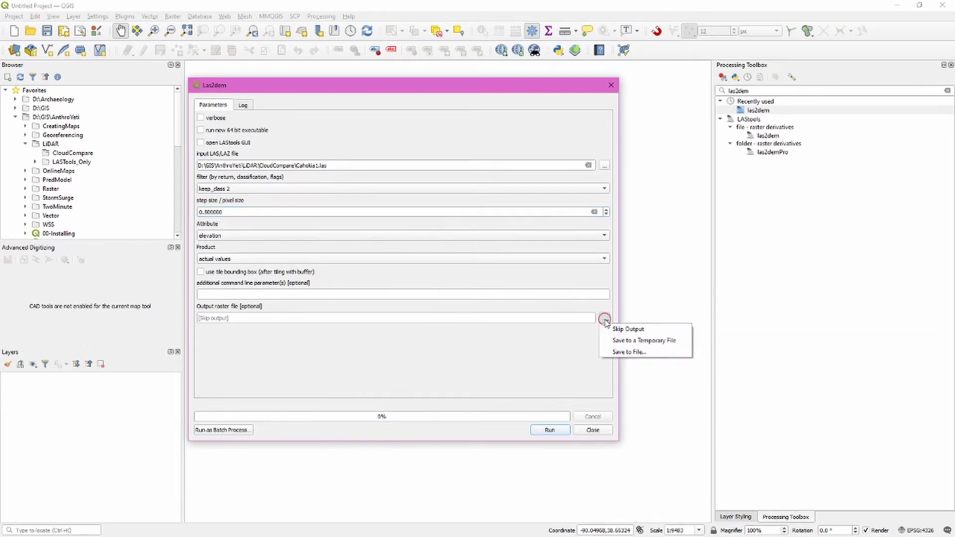
{"action": "left_click", "coordinate": [629, 352]}
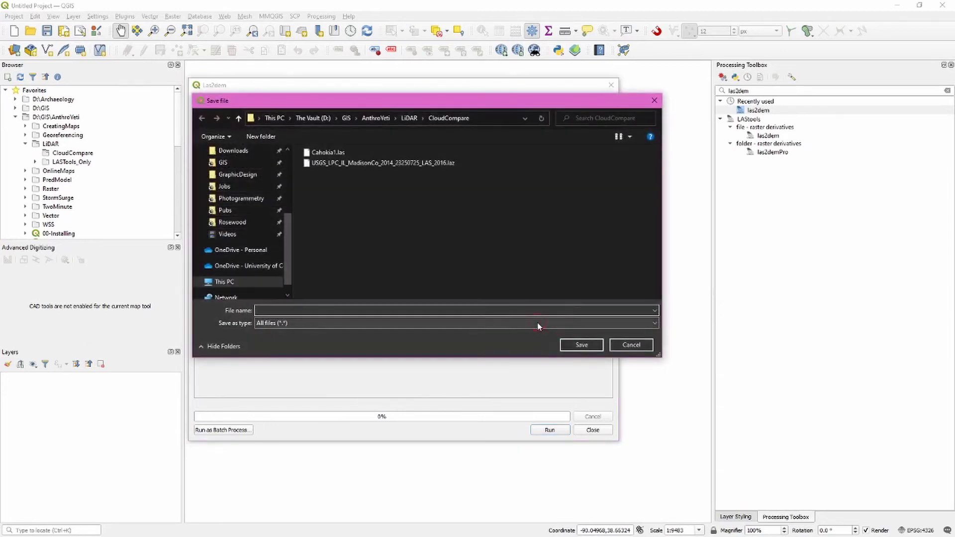
{"action": "type", "text": "Cahok"}
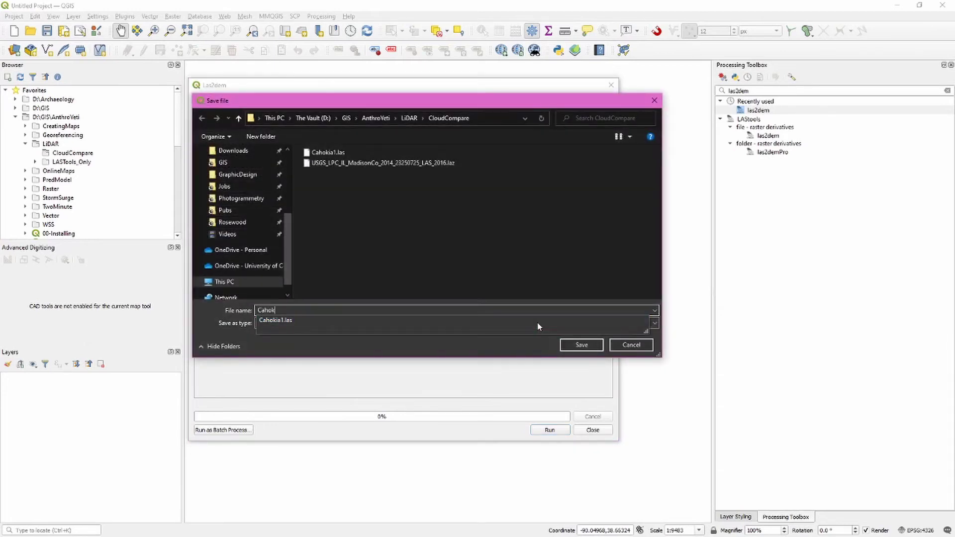
{"action": "type", "text": "ia1.tif"}
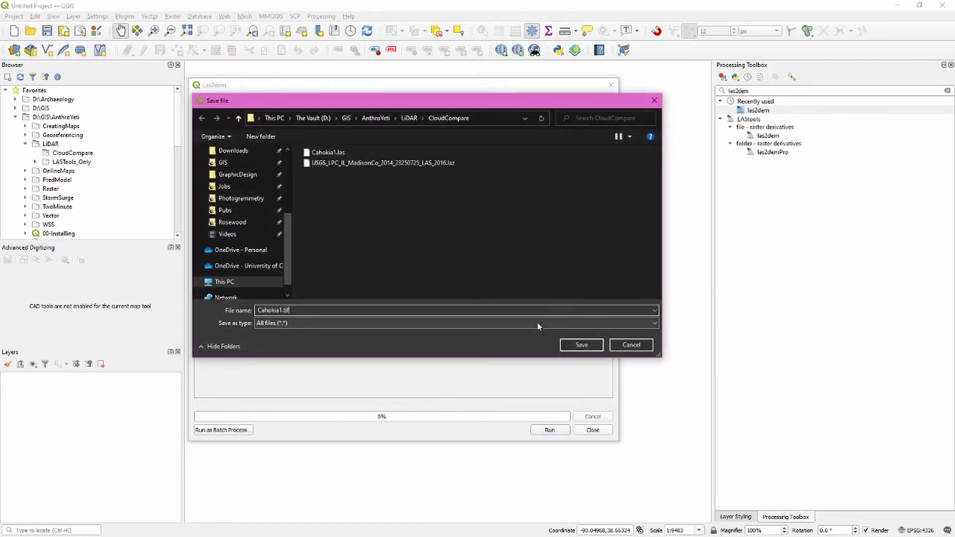
{"action": "left_click", "coordinate": [581, 345]}
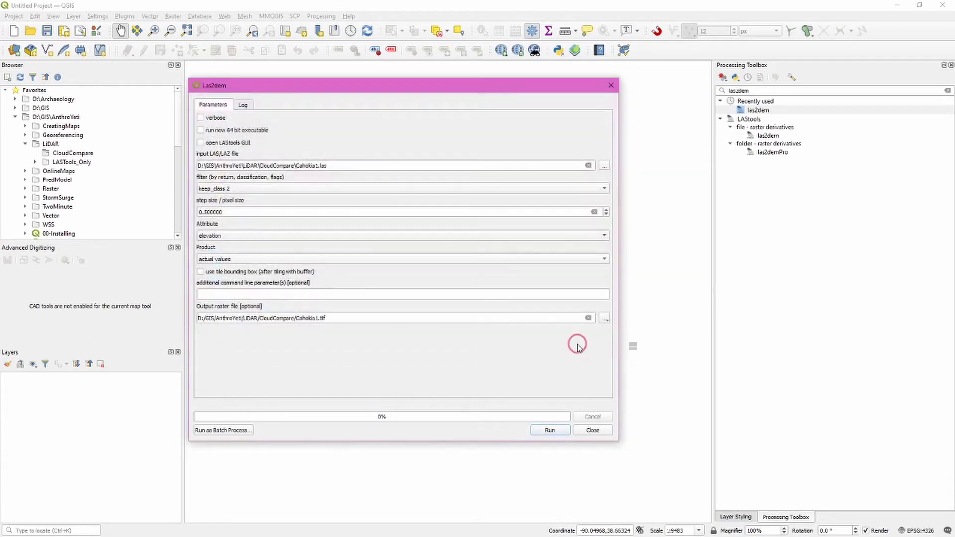
{"action": "left_click", "coordinate": [562, 430]}
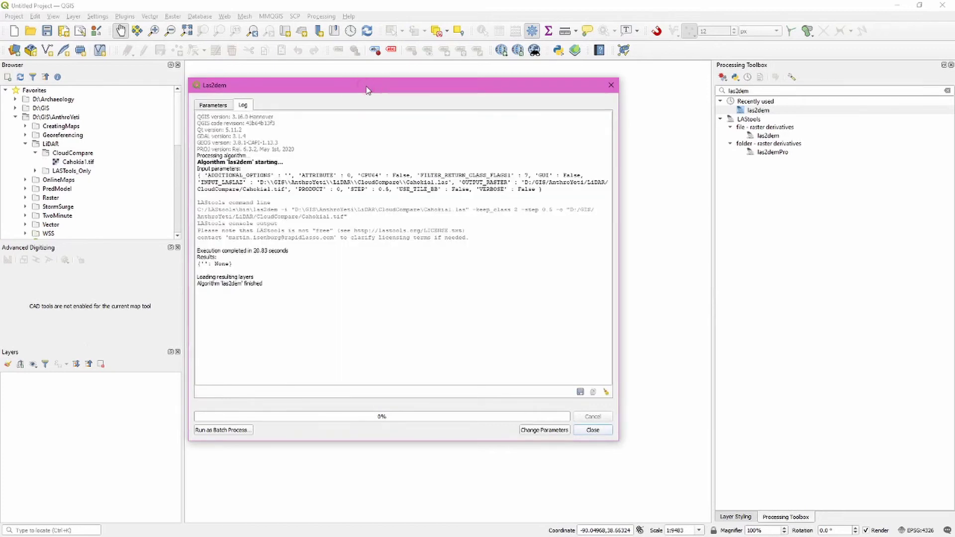
{"action": "left_click", "coordinate": [593, 429]}
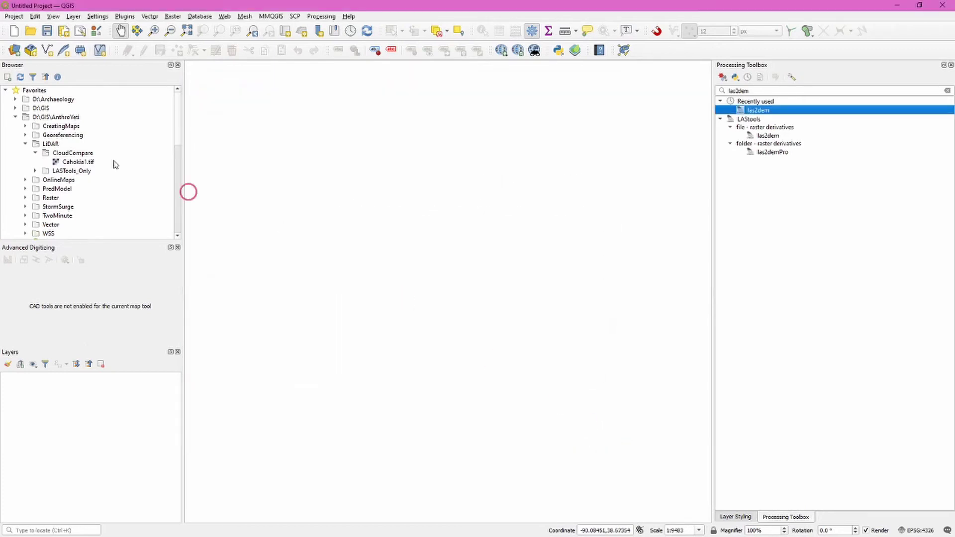
Step: Add Cahokia1.tif from the CloudCompare folder to the map, along with a Google Road basemap
{"action": "left_click", "coordinate": [84, 165]}
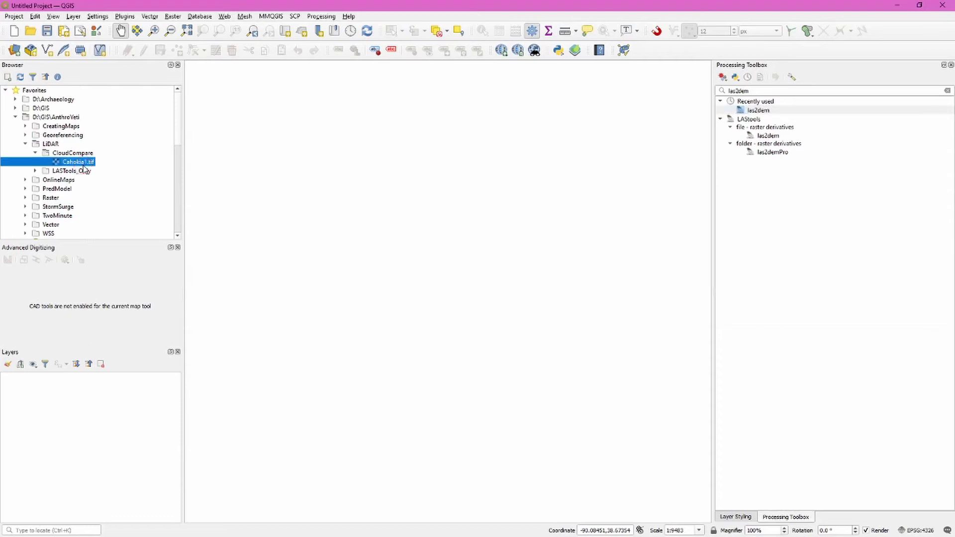
{"action": "double_click", "coordinate": [84, 168]}
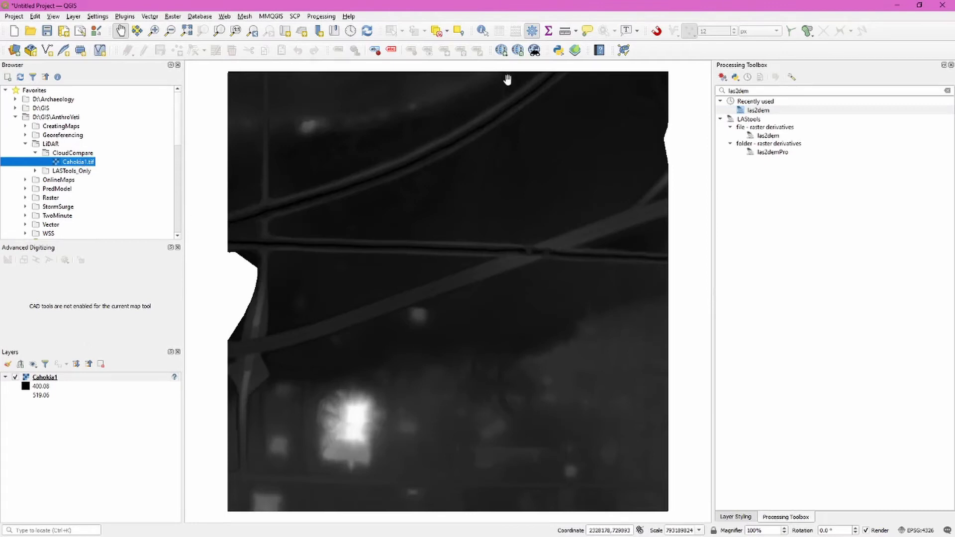
{"action": "left_click", "coordinate": [502, 51]}
{"action": "mouse_move", "coordinate": [531, 135]}
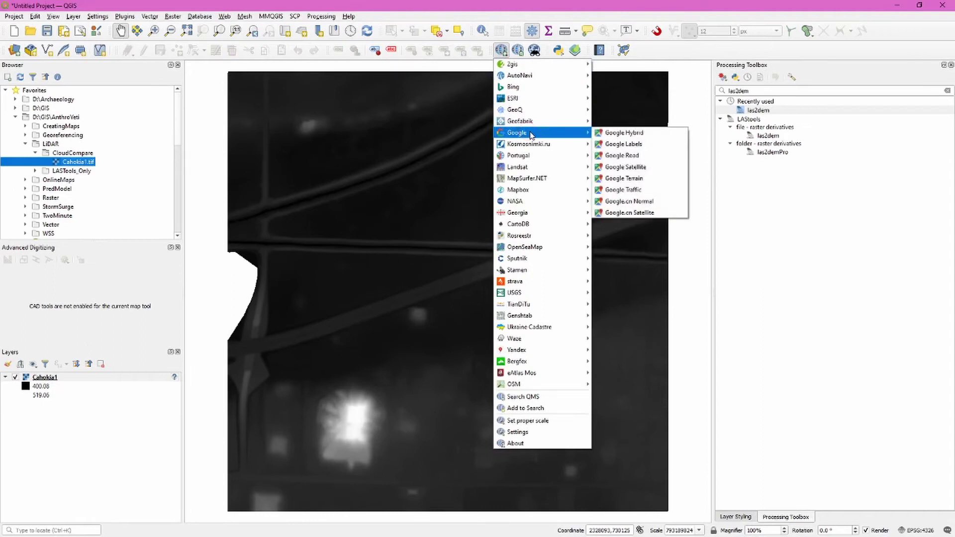
{"action": "left_click", "coordinate": [659, 159]}
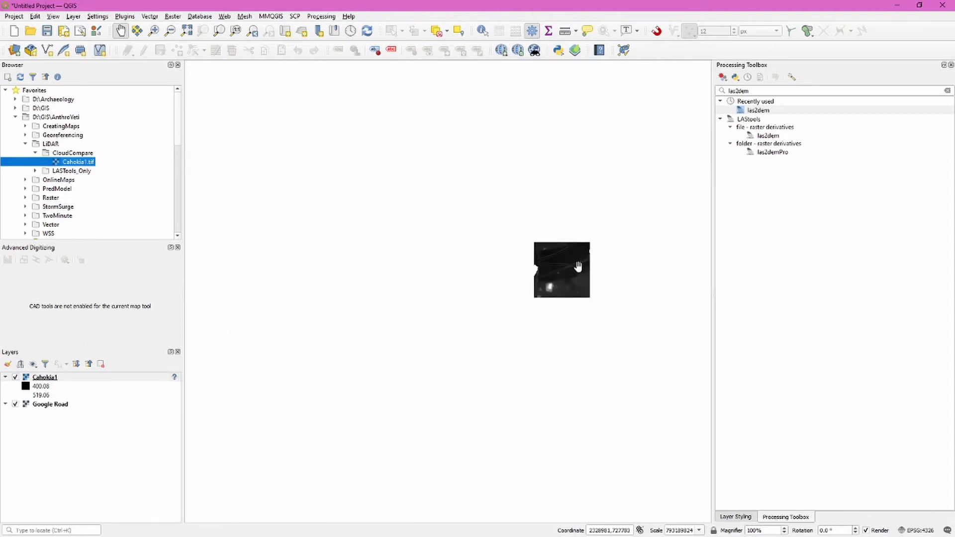
{"action": "scroll", "coordinate": [577, 268], "scroll_direction": "up", "scroll_amount": 2}
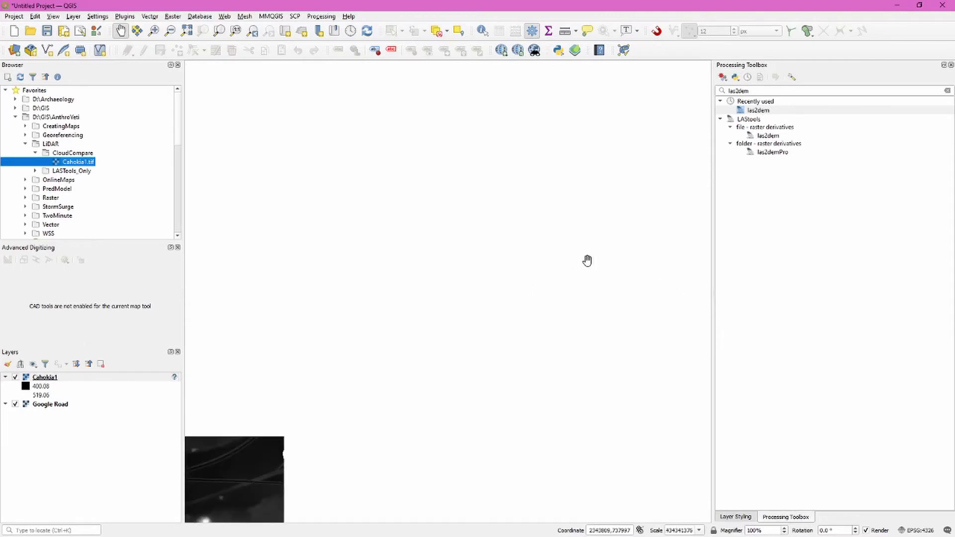
{"action": "left_click_drag", "start_coordinate": [437, 348], "coordinate": [484, 278]}
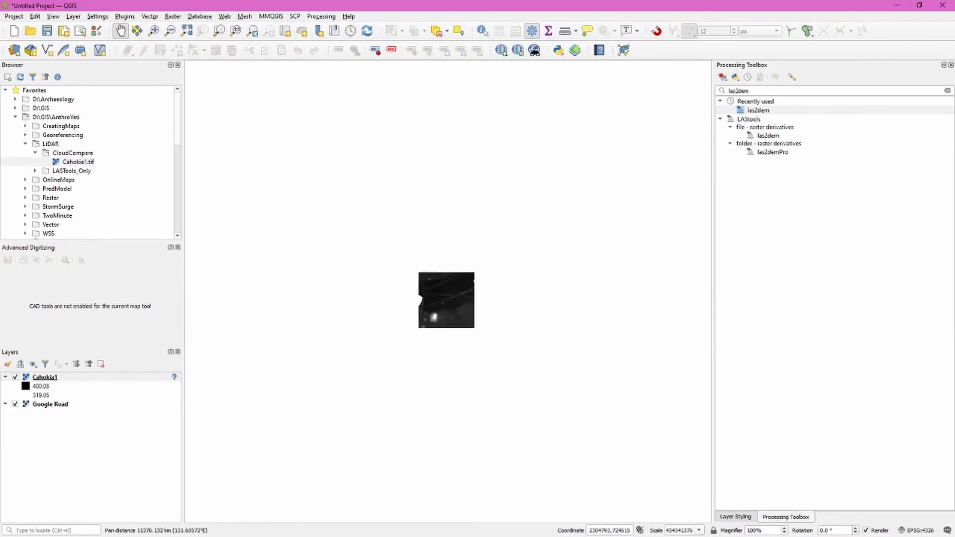
Step: Switch to CloudCompare to read the spatial reference in the subsampled cloud's LAS metadata, and return to QGIS
{"action": "key", "text": "alt+Tab"}
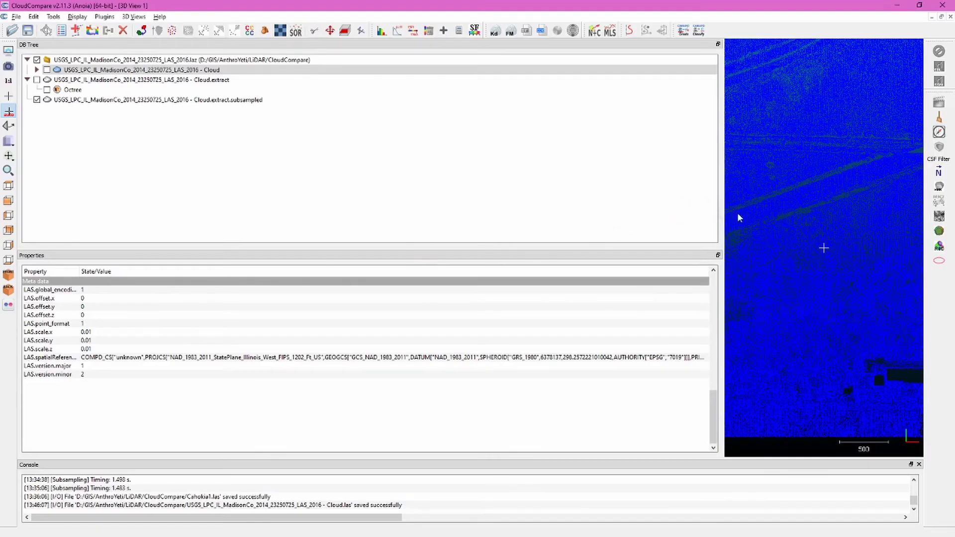
{"action": "left_click_drag", "start_coordinate": [722, 218], "coordinate": [426, 219]}
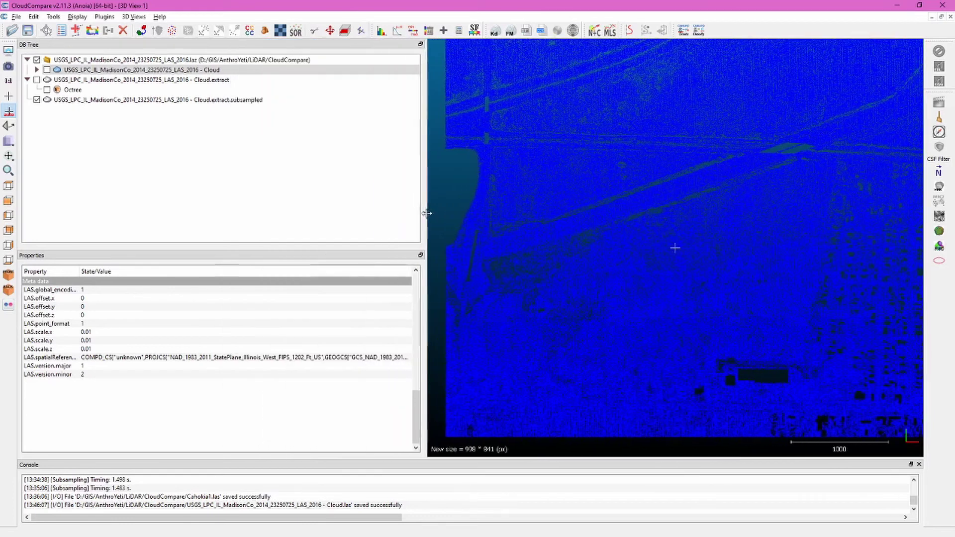
{"action": "left_click", "coordinate": [116, 70]}
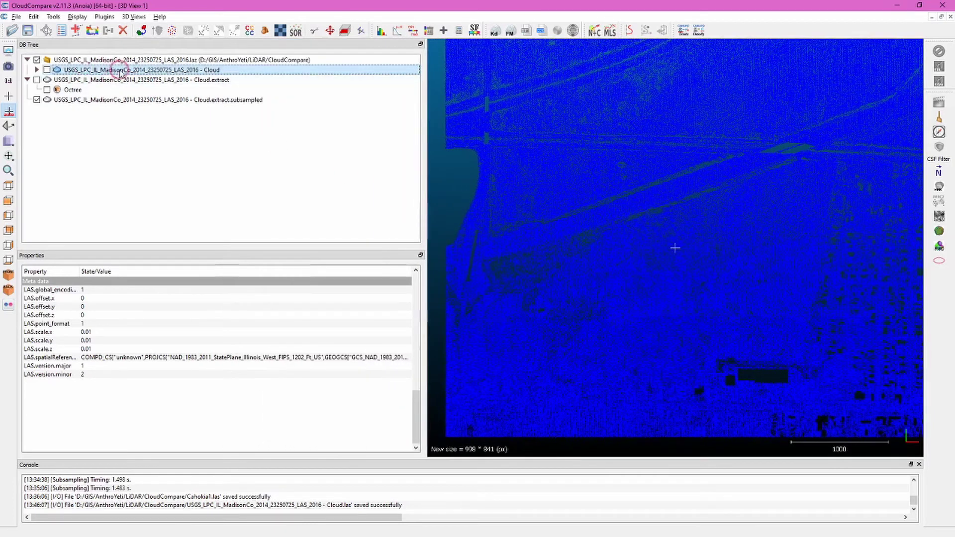
{"action": "left_click", "coordinate": [184, 100]}
{"action": "left_click", "coordinate": [303, 420]}
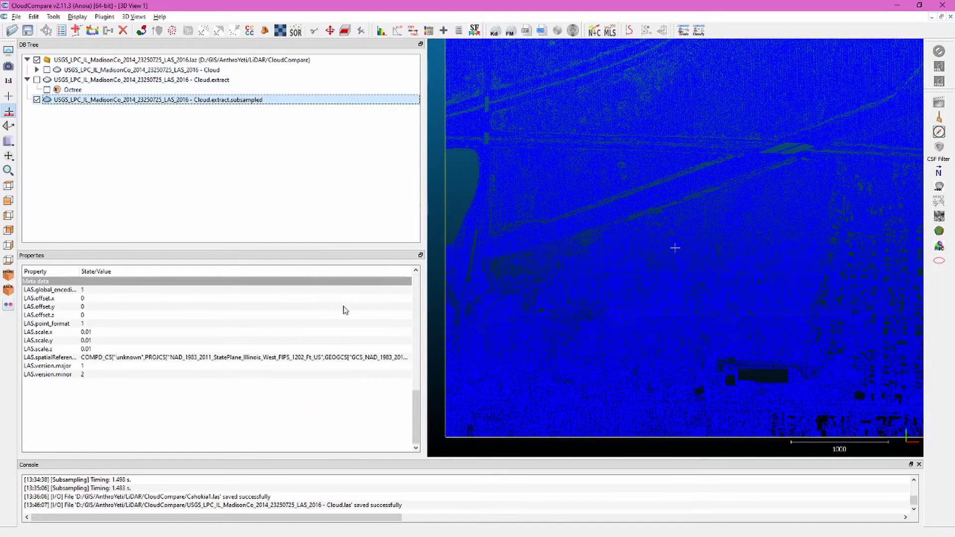
{"action": "left_click_drag", "start_coordinate": [427, 312], "coordinate": [578, 315]}
{"action": "left_click", "coordinate": [571, 389]}
{"action": "left_click_drag", "start_coordinate": [571, 389], "coordinate": [578, 441]}
{"action": "left_click", "coordinate": [111, 382]}
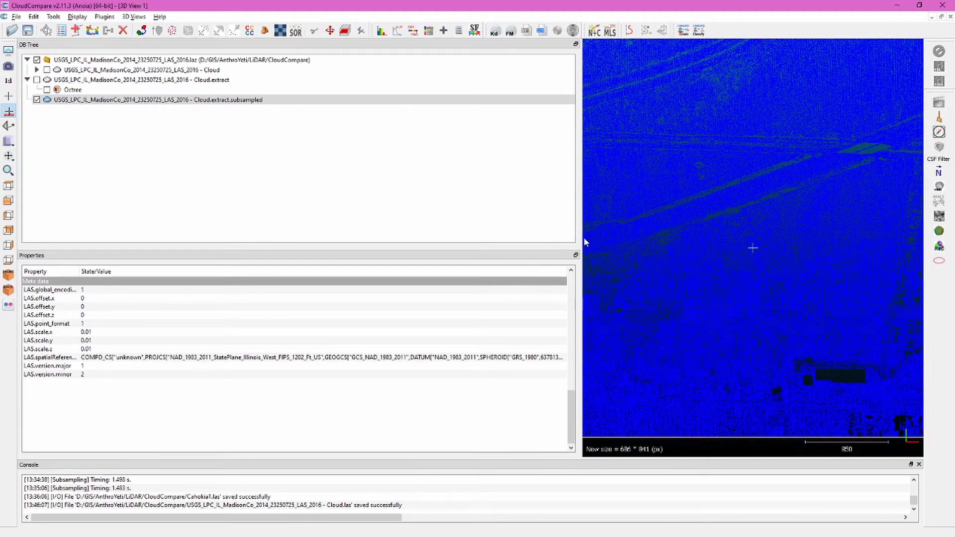
{"action": "left_click_drag", "start_coordinate": [584, 242], "coordinate": [284, 238]}
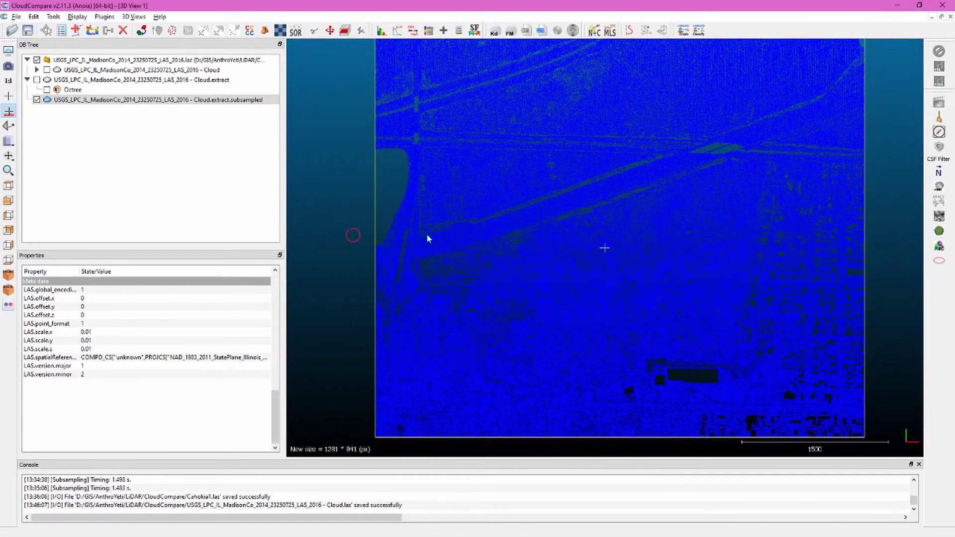
{"action": "left_click", "coordinate": [897, 5]}
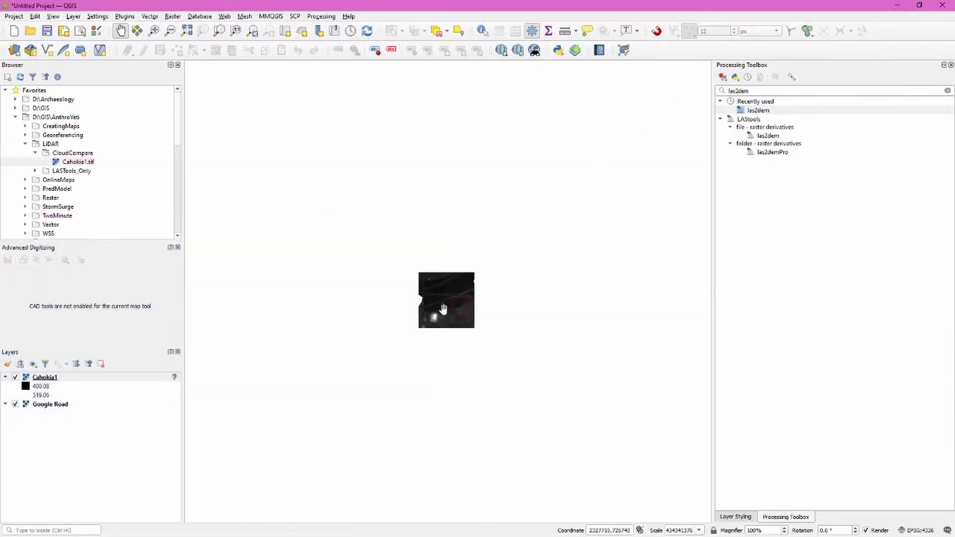
Step: Set the Cahokia1 layer's CRS to ESRI:102672, NAD_1983_StatePlane_Illinois_West_FIPS_1202_Feet
{"action": "left_click", "coordinate": [56, 377]}
{"action": "right_click", "coordinate": [55, 377]}
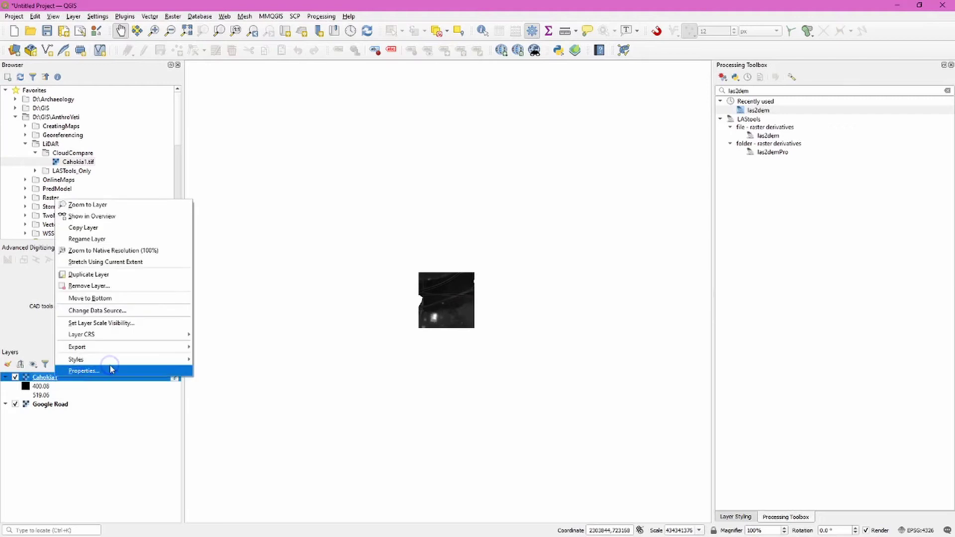
{"action": "mouse_move", "coordinate": [132, 334]}
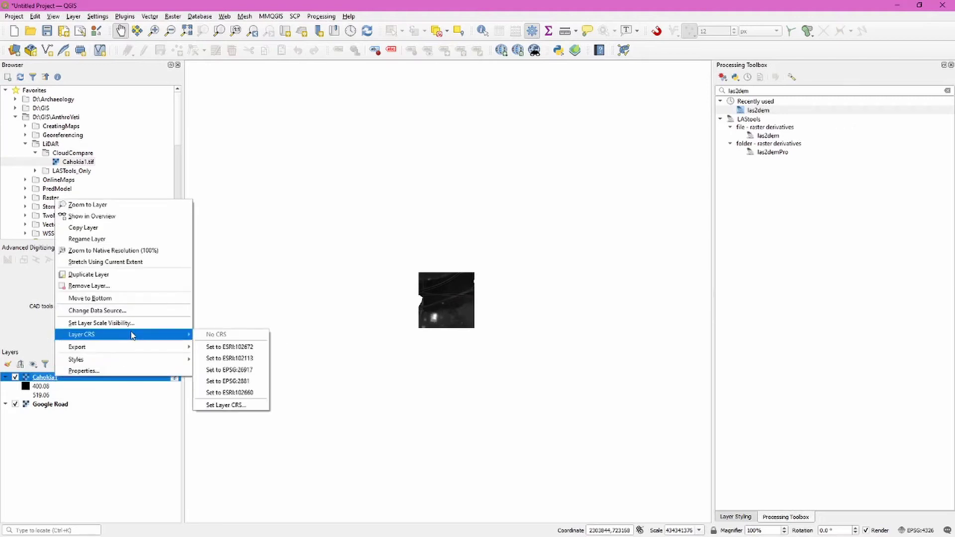
{"action": "left_click", "coordinate": [240, 404]}
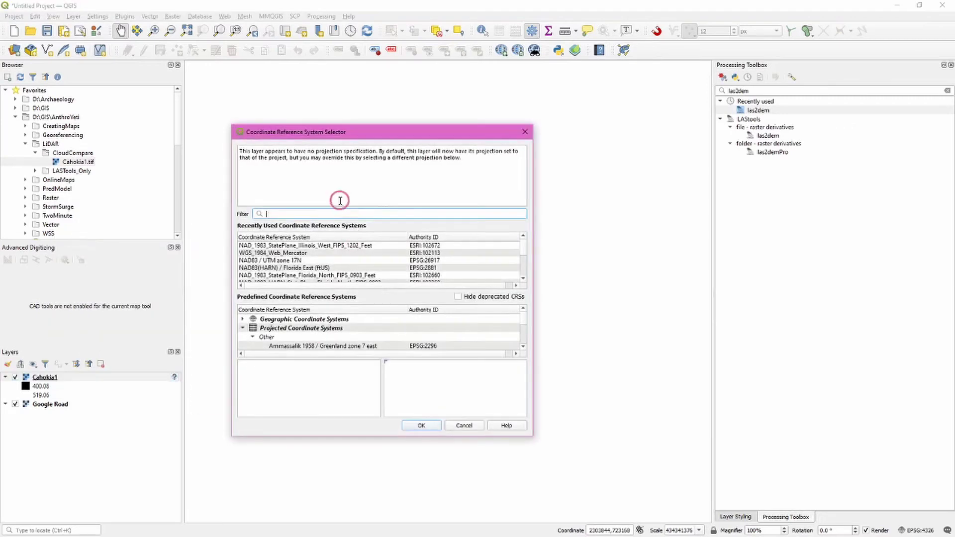
{"action": "left_click", "coordinate": [331, 215]}
{"action": "type", "text": "10"}
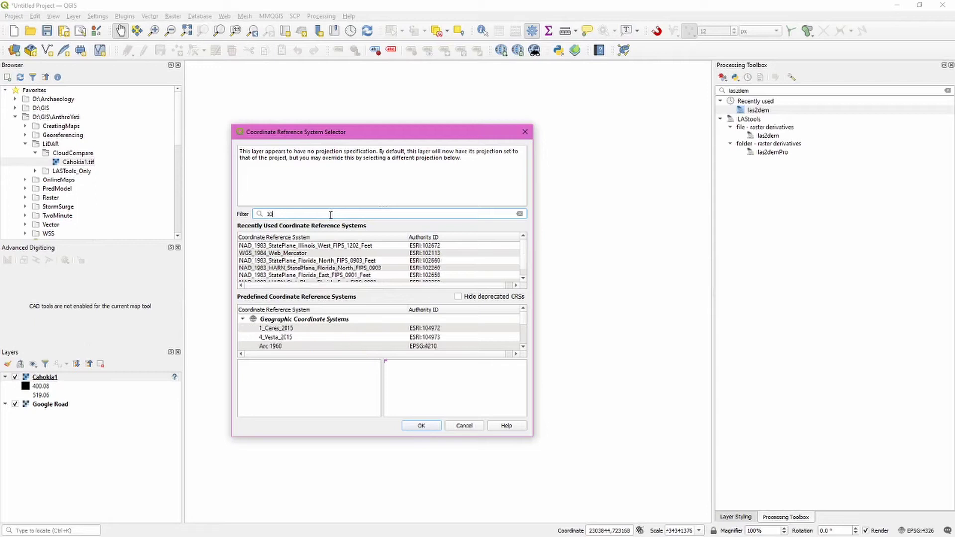
{"action": "type", "text": "2672"}
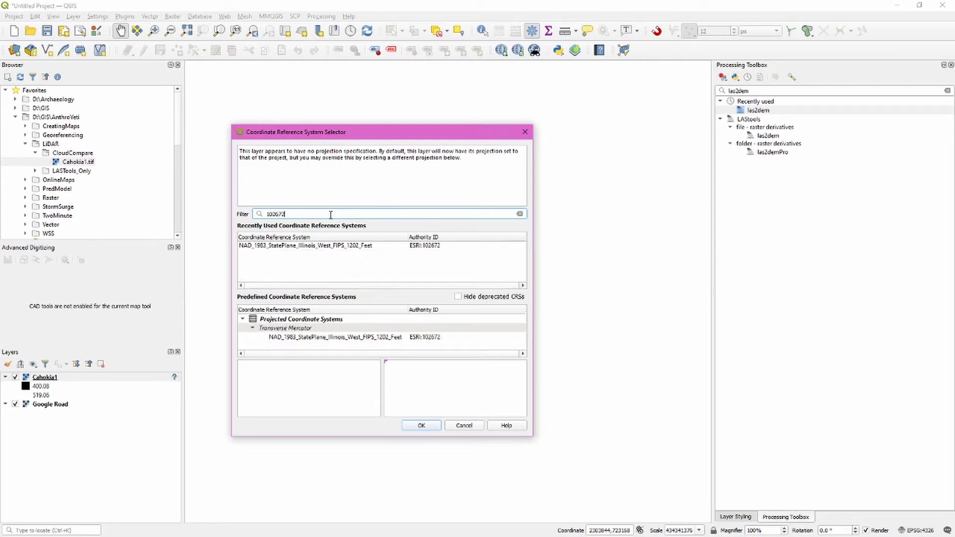
{"action": "left_click", "coordinate": [295, 246]}
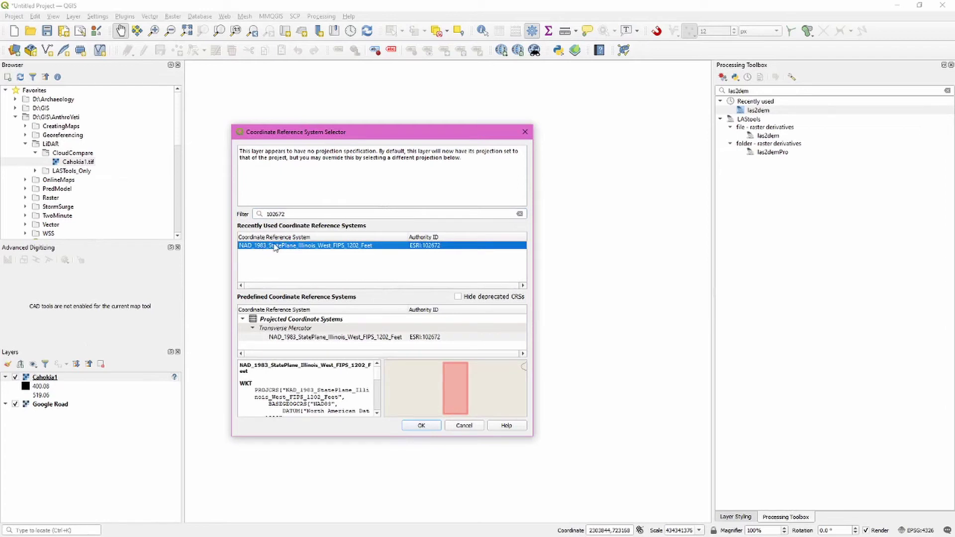
{"action": "left_click", "coordinate": [419, 426]}
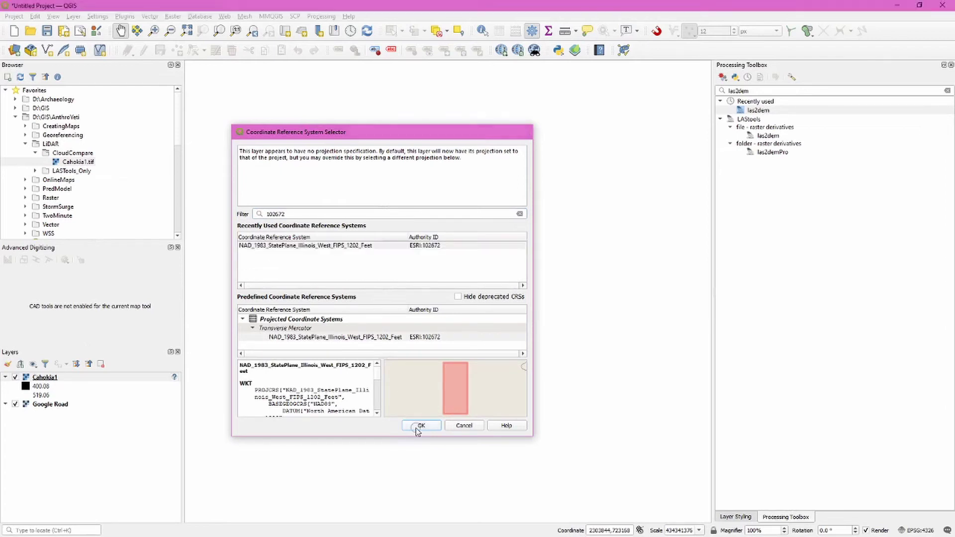
{"action": "left_click", "coordinate": [528, 485]}
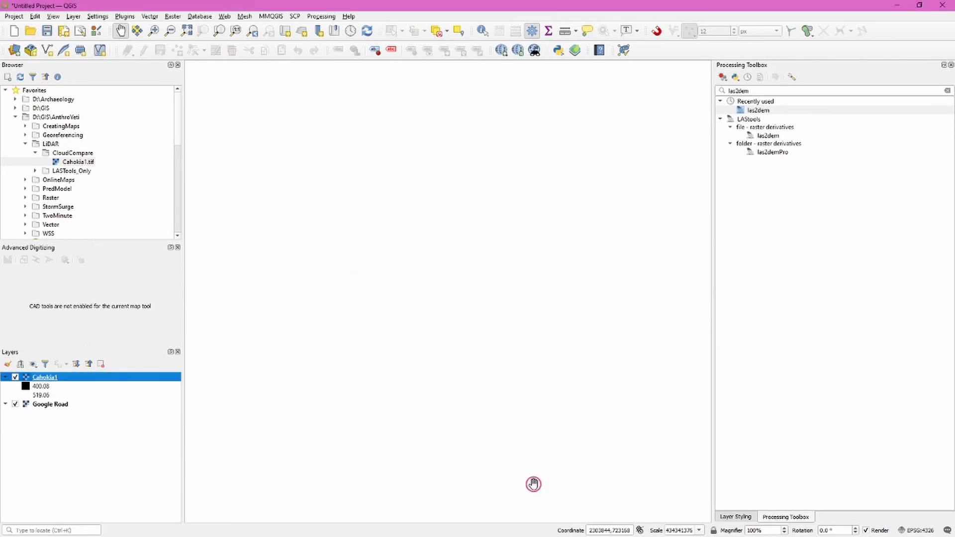
Step: Zoom to the Cahokia1 layer and check its position against the surrounding Google Road basemap
{"action": "right_click", "coordinate": [46, 379]}
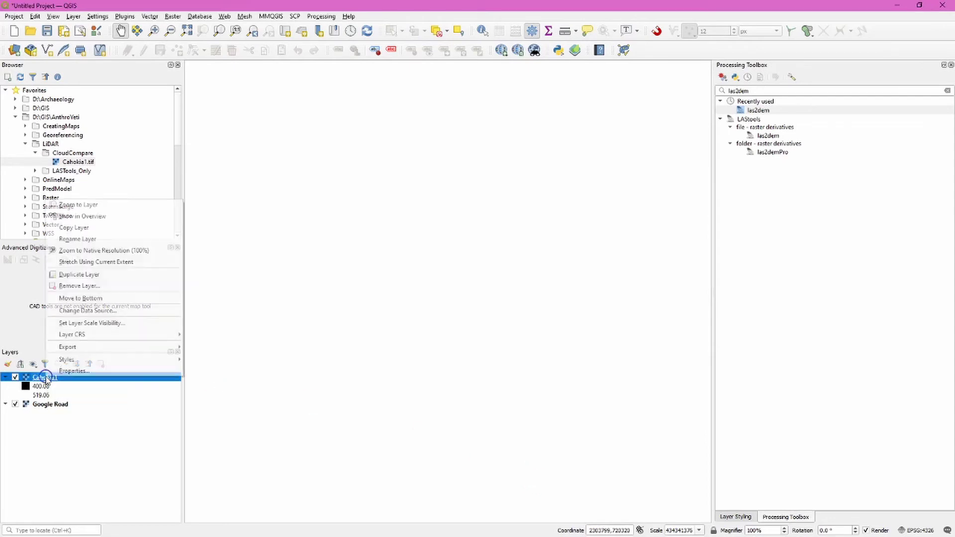
{"action": "left_click", "coordinate": [106, 205]}
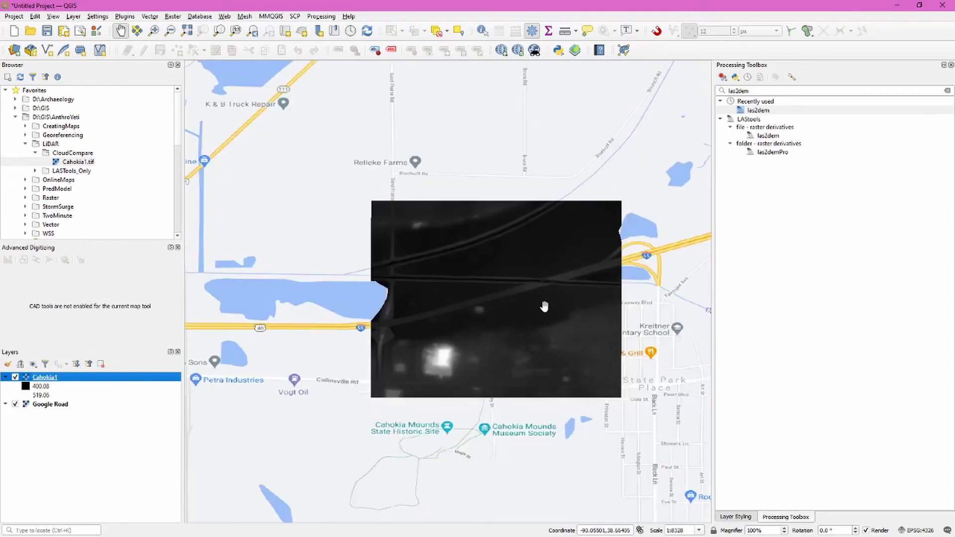
{"action": "scroll", "coordinate": [544, 306], "scroll_direction": "down", "scroll_amount": 1}
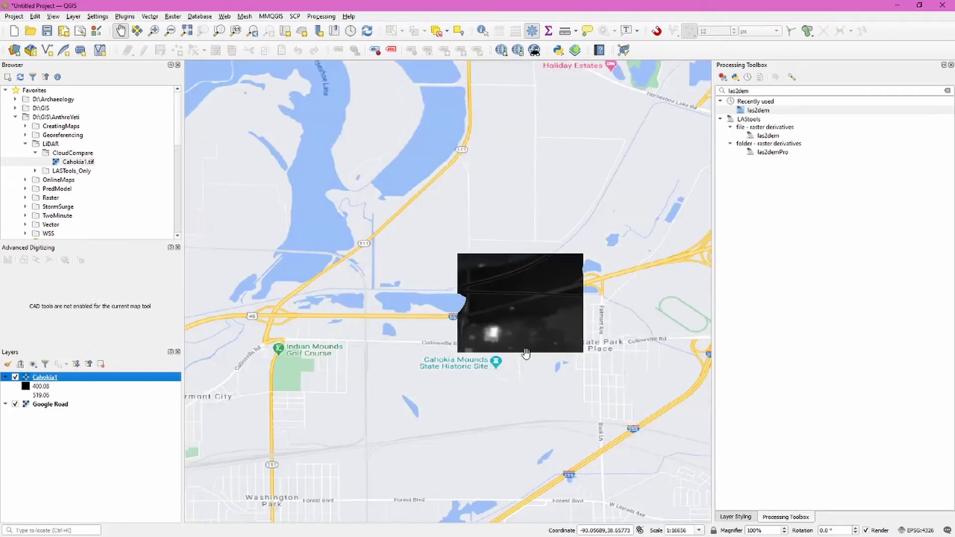
Step: Hide the Google Road basemap and change the Cahokia1 layer's rendering to Hillshade
{"action": "left_click", "coordinate": [15, 404]}
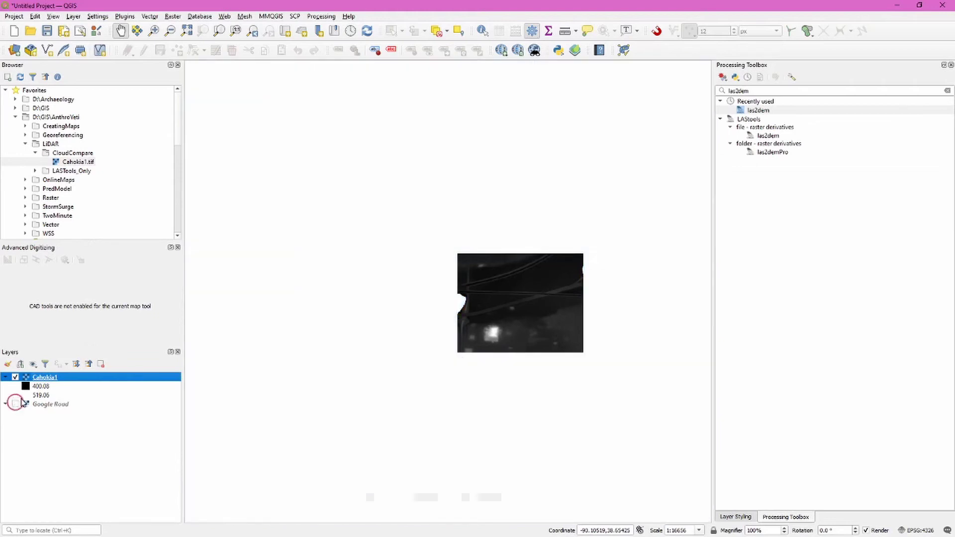
{"action": "scroll", "coordinate": [480, 313], "scroll_direction": "up", "scroll_amount": 1}
{"action": "left_click_drag", "start_coordinate": [516, 321], "coordinate": [373, 352]}
{"action": "left_click", "coordinate": [731, 514]}
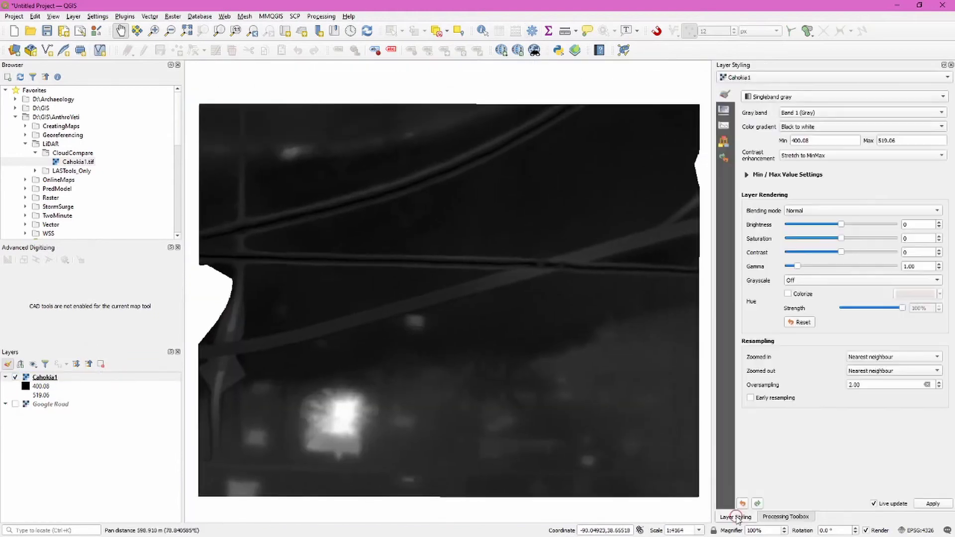
{"action": "left_click", "coordinate": [794, 98]}
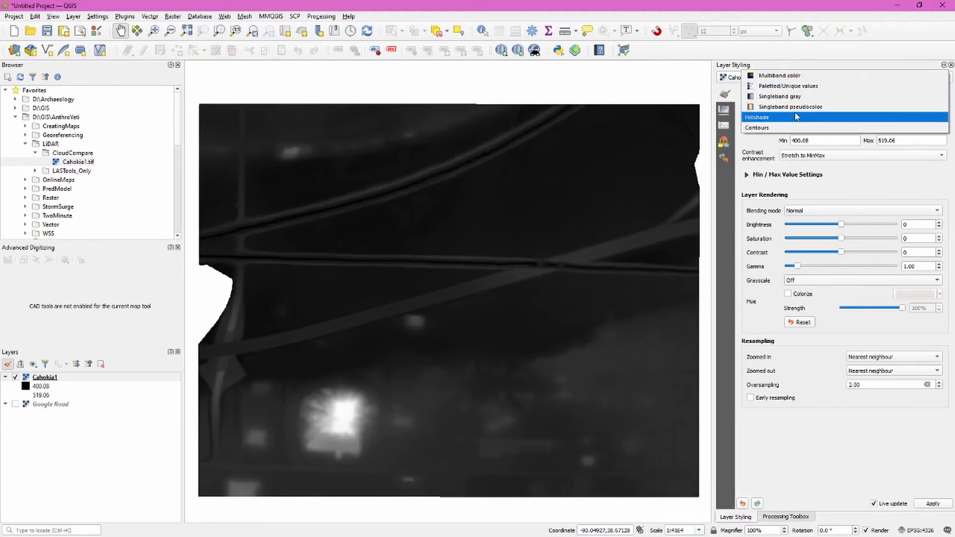
{"action": "left_click", "coordinate": [796, 117]}
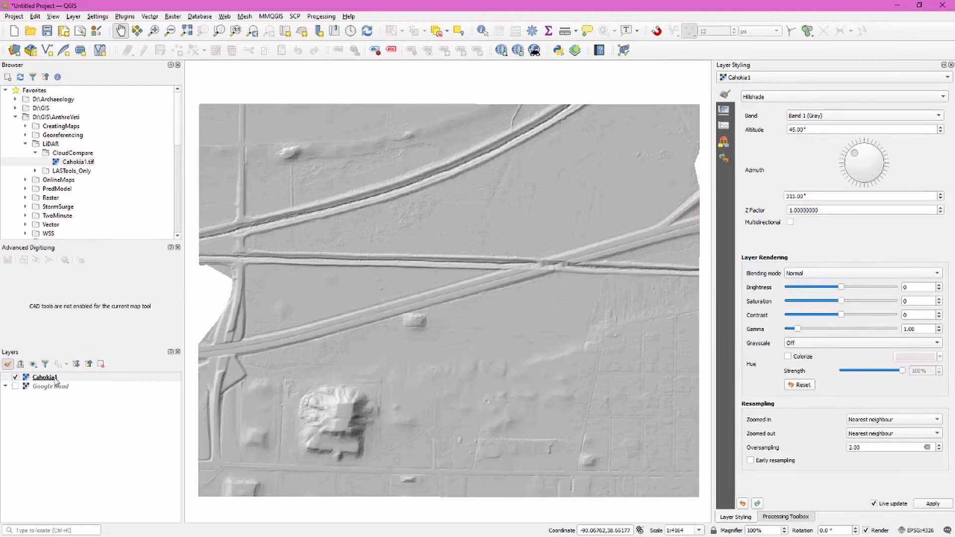
Step: Duplicate the Cahokia1 hillshade layer and make the copy visible
{"action": "right_click", "coordinate": [53, 376]}
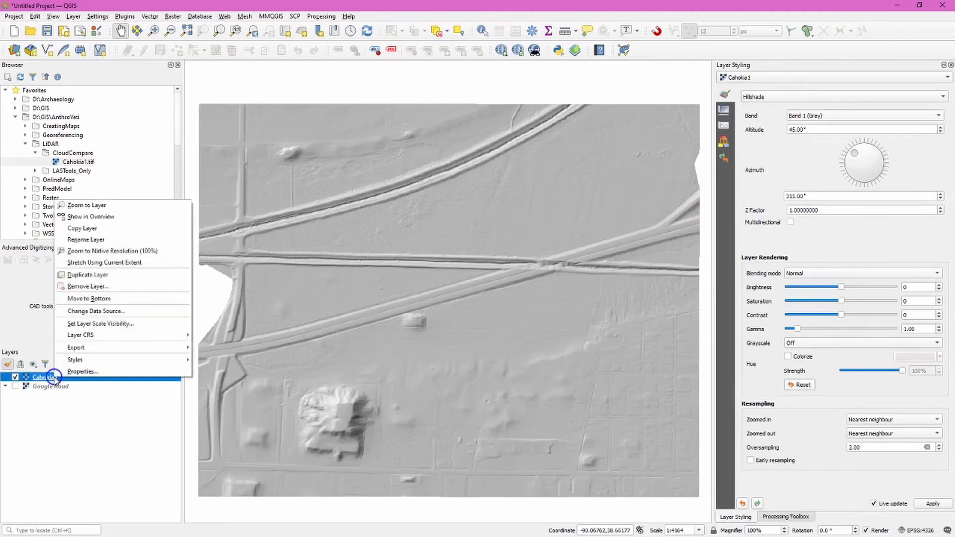
{"action": "left_click", "coordinate": [126, 279]}
{"action": "left_click", "coordinate": [15, 387]}
Step: Render the Cahokia1 layer as Singleband pseudocolor using Equal Interval mode with 10 classes
{"action": "left_click", "coordinate": [69, 378]}
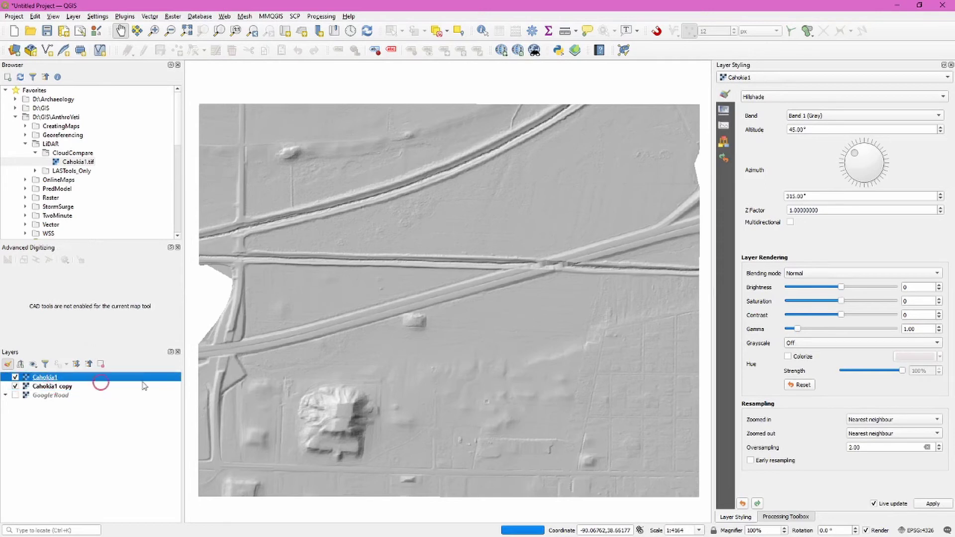
{"action": "left_click", "coordinate": [812, 96]}
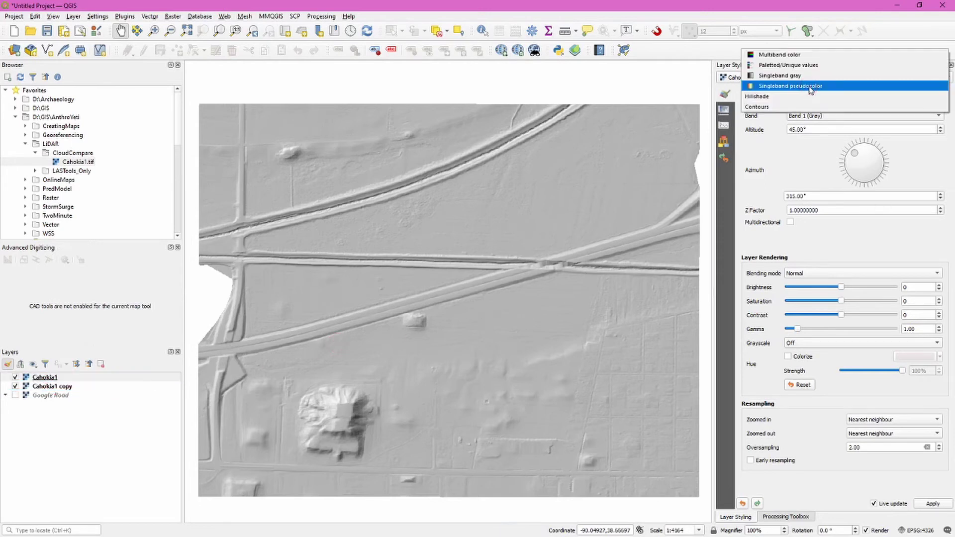
{"action": "left_click", "coordinate": [811, 88]}
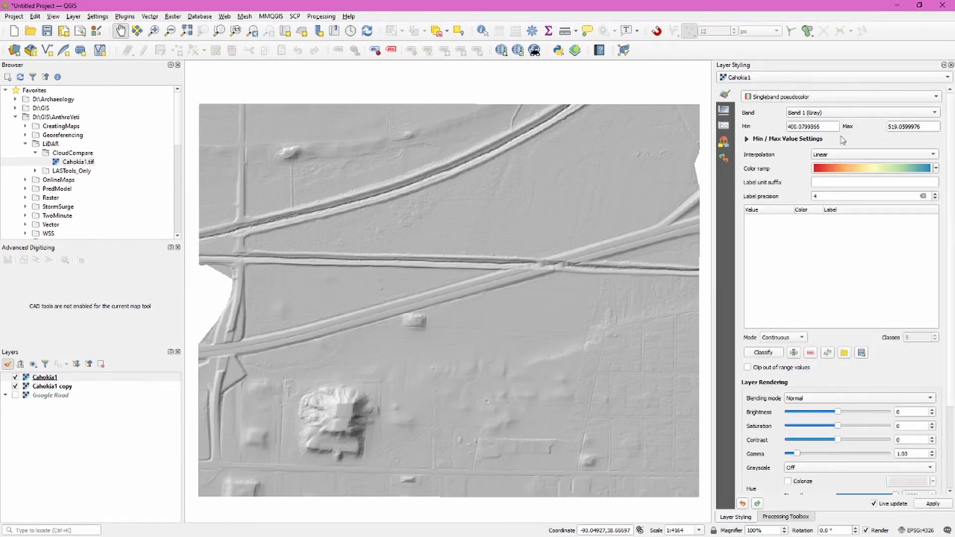
{"action": "left_click", "coordinate": [783, 337]}
{"action": "left_click", "coordinate": [781, 346]}
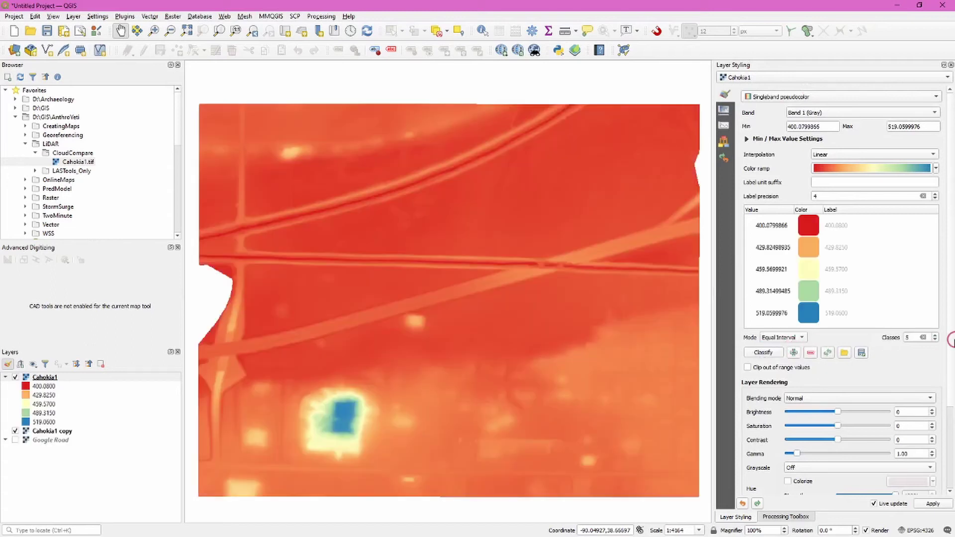
{"action": "left_click", "coordinate": [934, 335]}
{"action": "left_click", "coordinate": [934, 335]}
{"action": "left_click", "coordinate": [935, 335]}
{"action": "left_click", "coordinate": [935, 335]}
{"action": "left_click", "coordinate": [935, 337]}
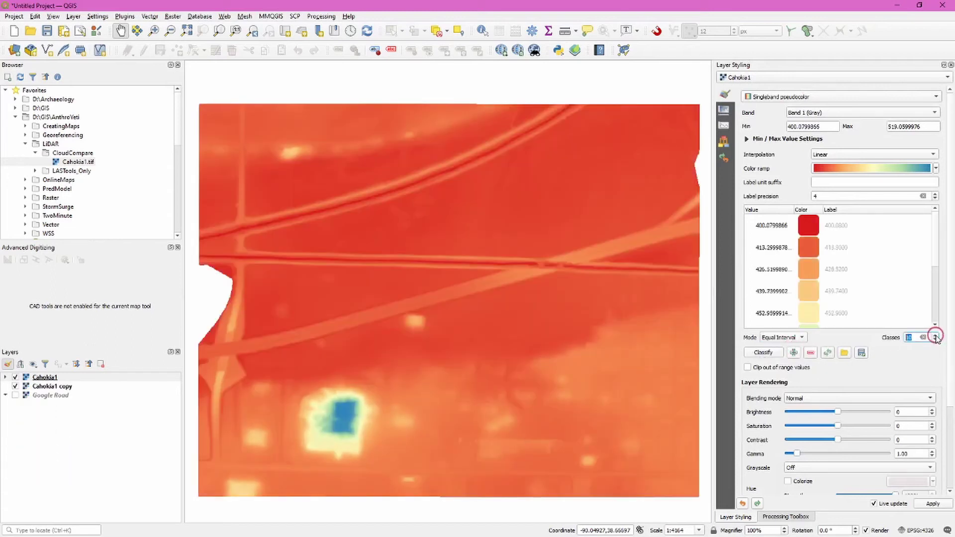
Step: Invert the Cahokia1 layer's color ramp and set its global opacity to 50%
{"action": "left_click", "coordinate": [936, 169]}
{"action": "left_click", "coordinate": [886, 179]}
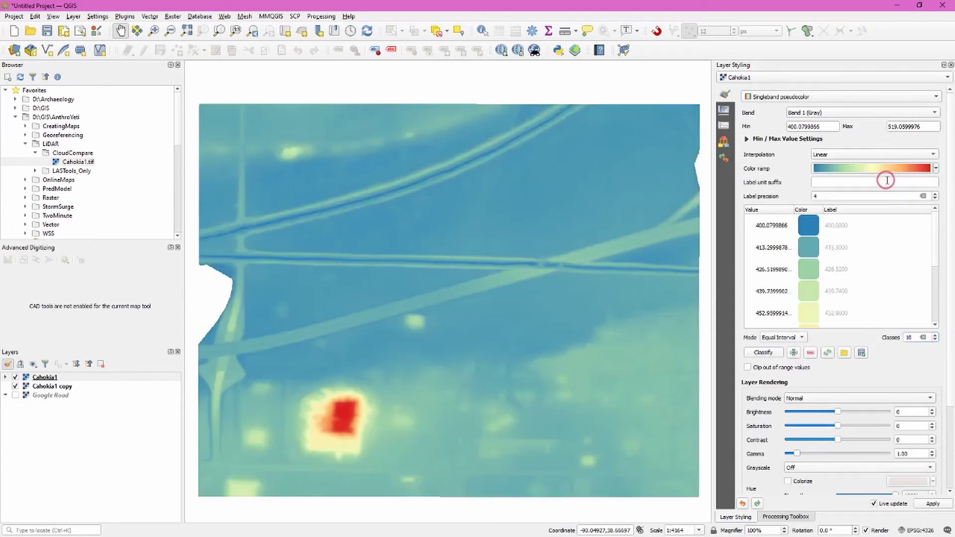
{"action": "left_click", "coordinate": [724, 111]}
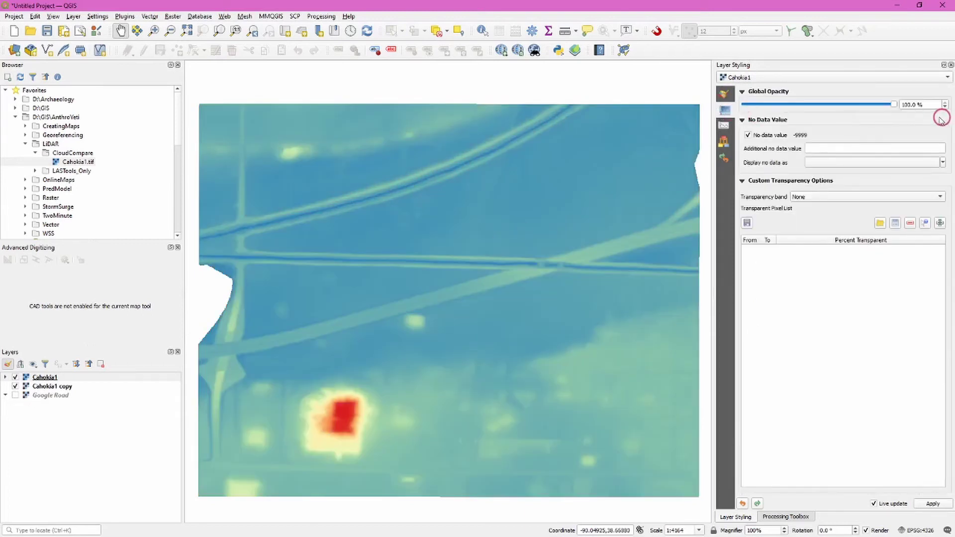
{"action": "double_click", "coordinate": [916, 104]}
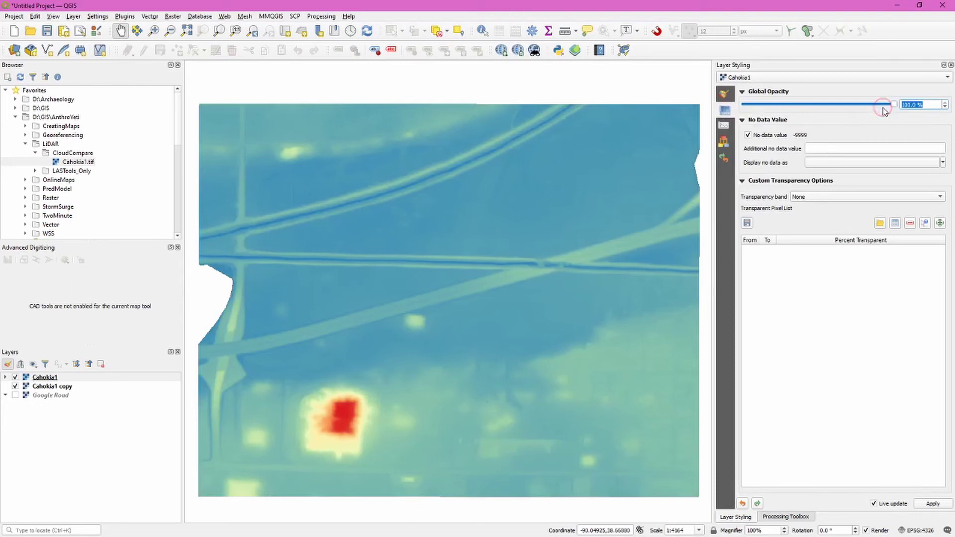
{"action": "type", "text": "50"}
{"action": "key", "text": "Return"}
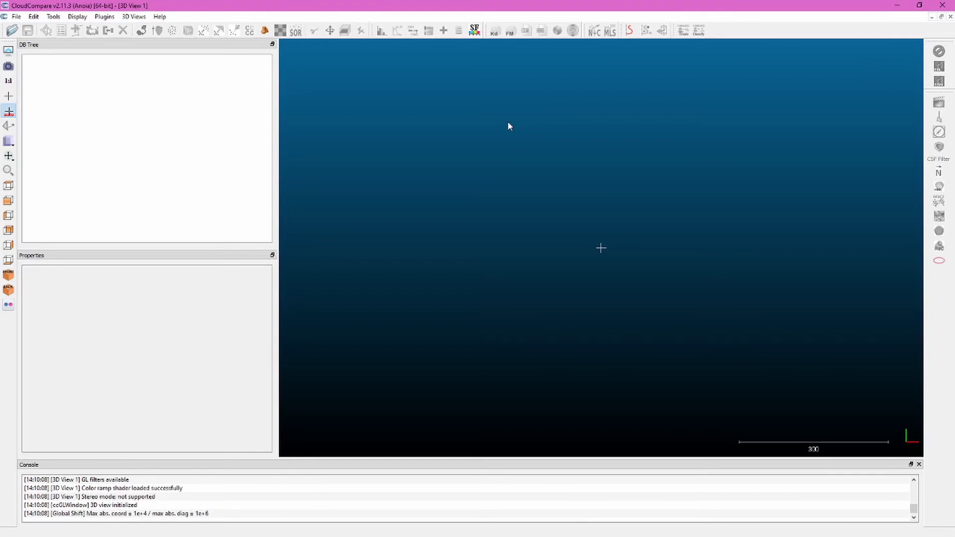
Step: Switch to CloudCompare and load the four USGS_LPC_IL_MadisonCo_2014 LAZ tiles, accepting the default LAS fields and the offered global shift
{"action": "left_click", "coordinate": [13, 31]}
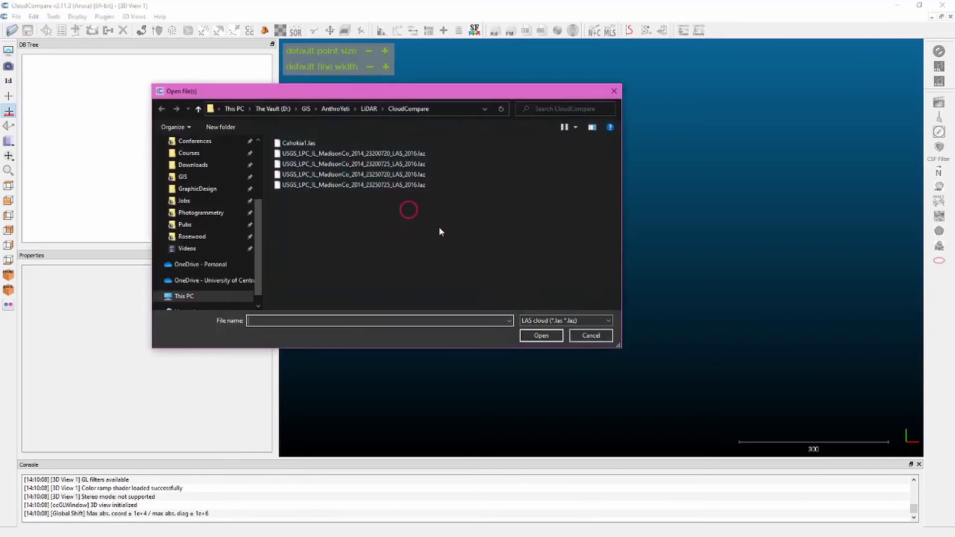
{"action": "left_click_drag", "start_coordinate": [469, 214], "coordinate": [405, 149]}
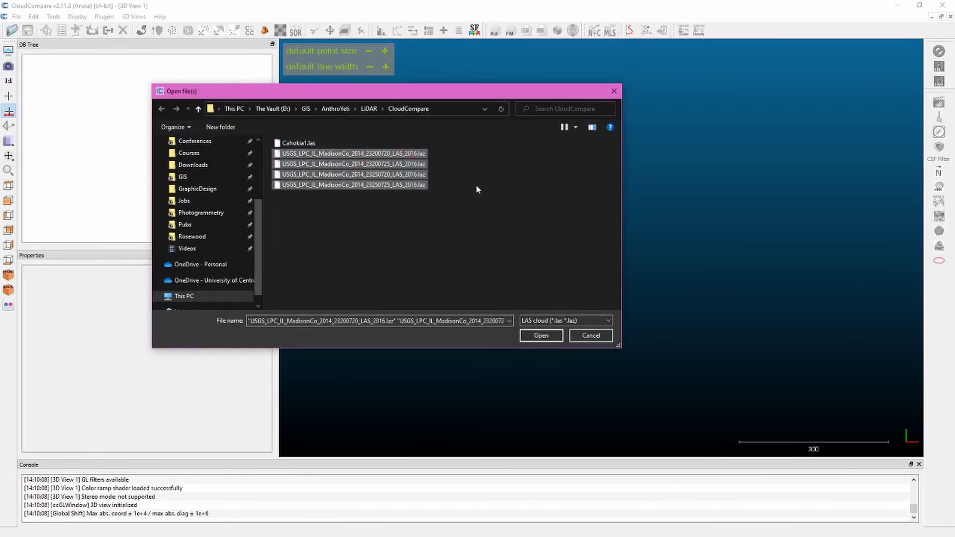
{"action": "left_click", "coordinate": [540, 335]}
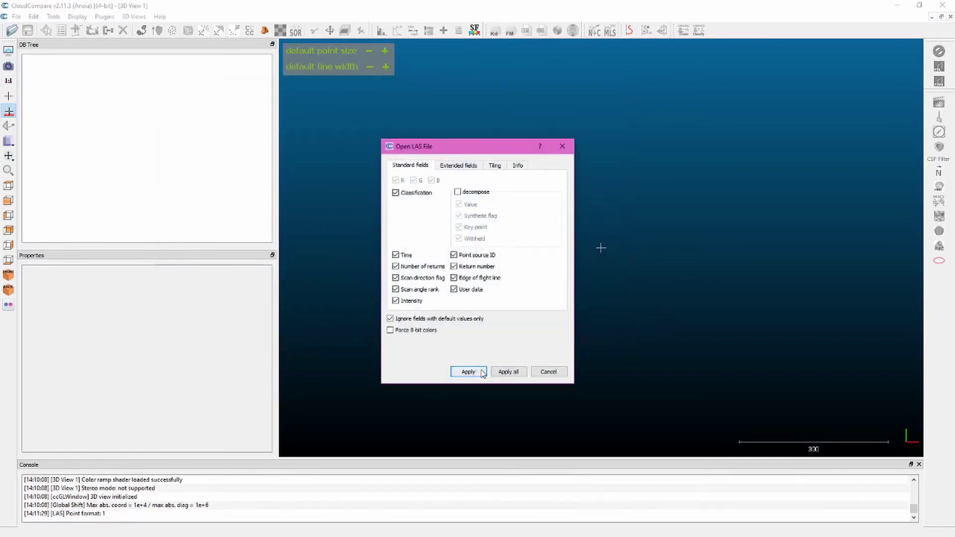
{"action": "left_click", "coordinate": [481, 371]}
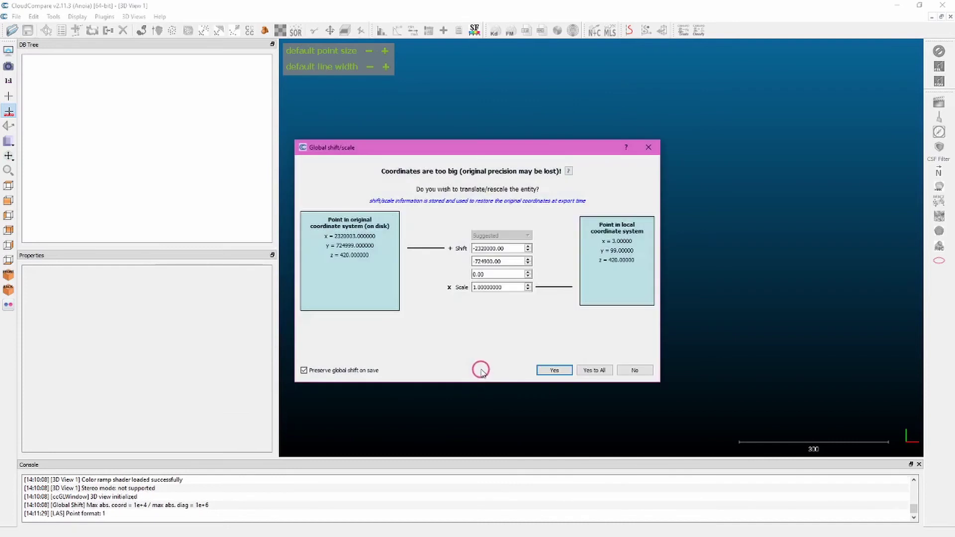
{"action": "left_click", "coordinate": [562, 373]}
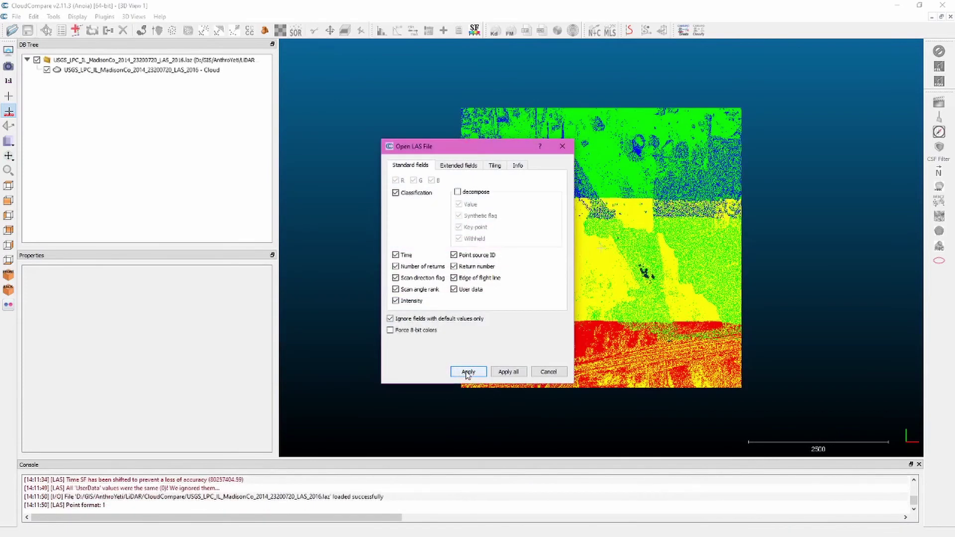
{"action": "left_click", "coordinate": [467, 371]}
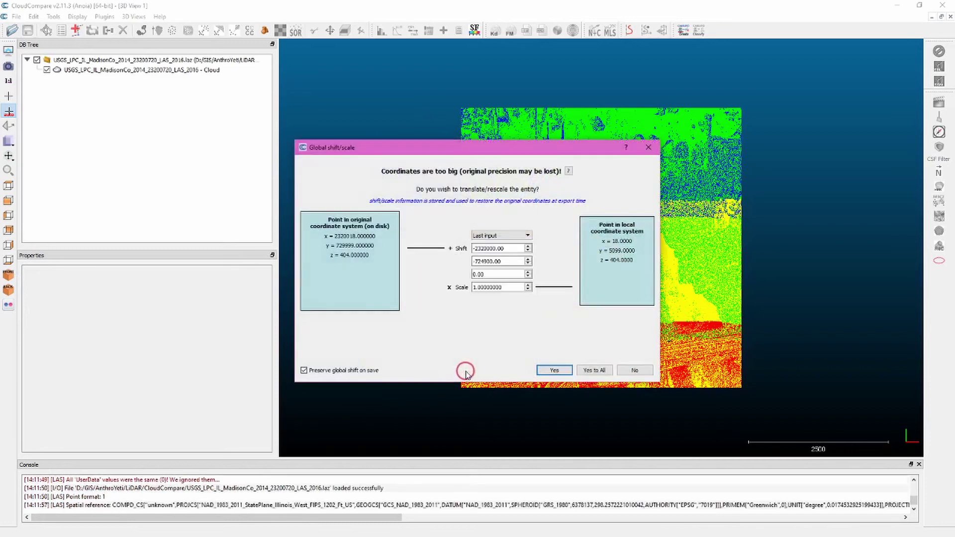
{"action": "left_click", "coordinate": [560, 371]}
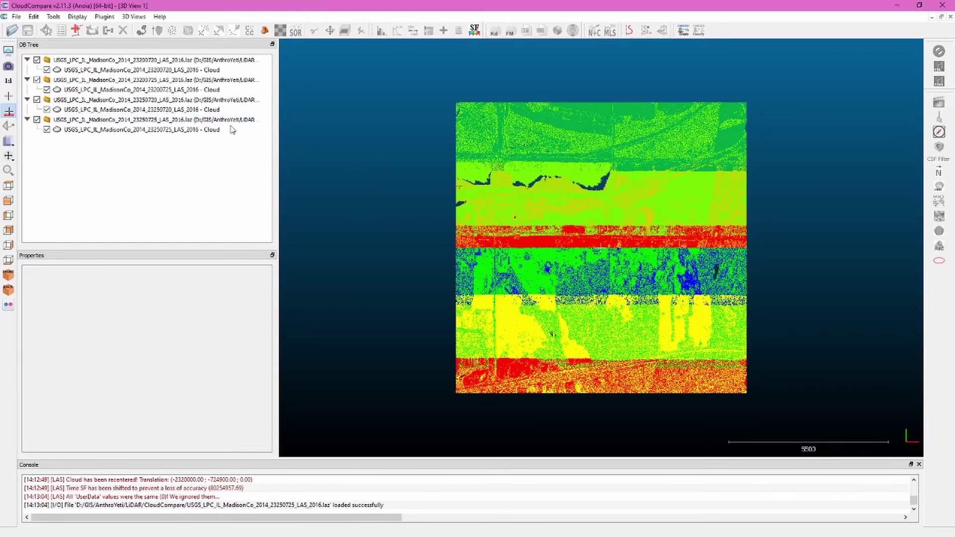
Step: Merge the four tile clouds into one, generating a scalar field with the original cloud index
{"action": "left_click", "coordinate": [103, 70]}
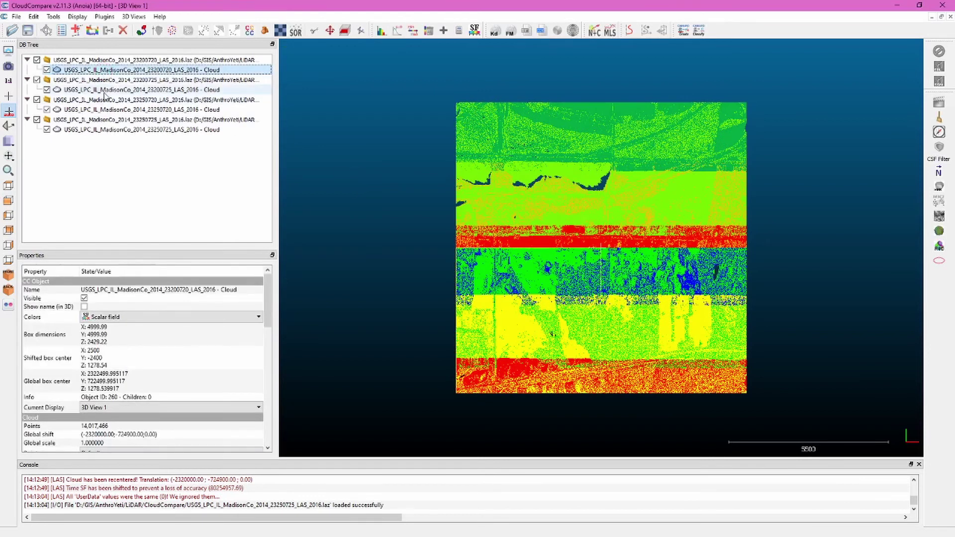
{"action": "left_click", "coordinate": [106, 90], "text": "ctrl"}
{"action": "left_click", "coordinate": [102, 111], "text": "ctrl"}
{"action": "left_click", "coordinate": [135, 130], "text": "ctrl"}
{"action": "left_click", "coordinate": [34, 17]}
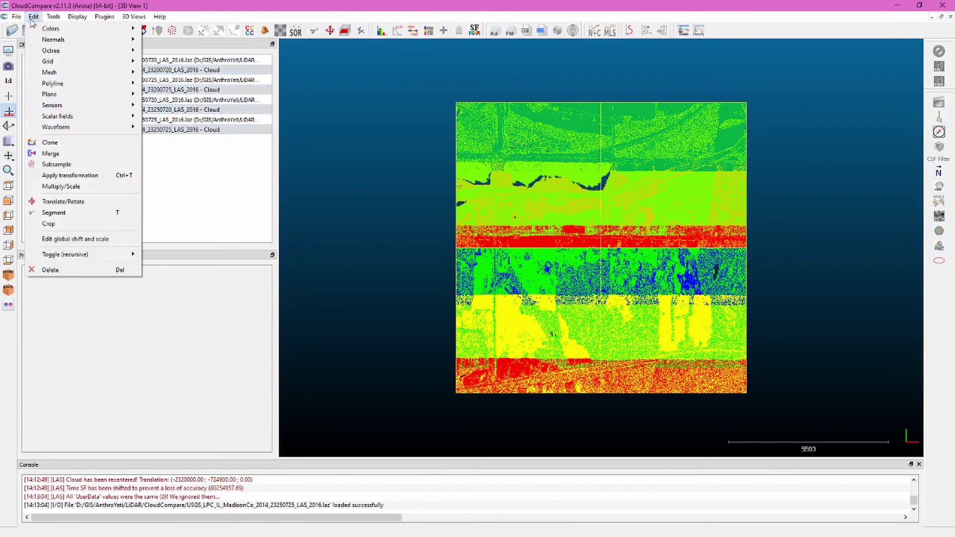
{"action": "left_click", "coordinate": [68, 154]}
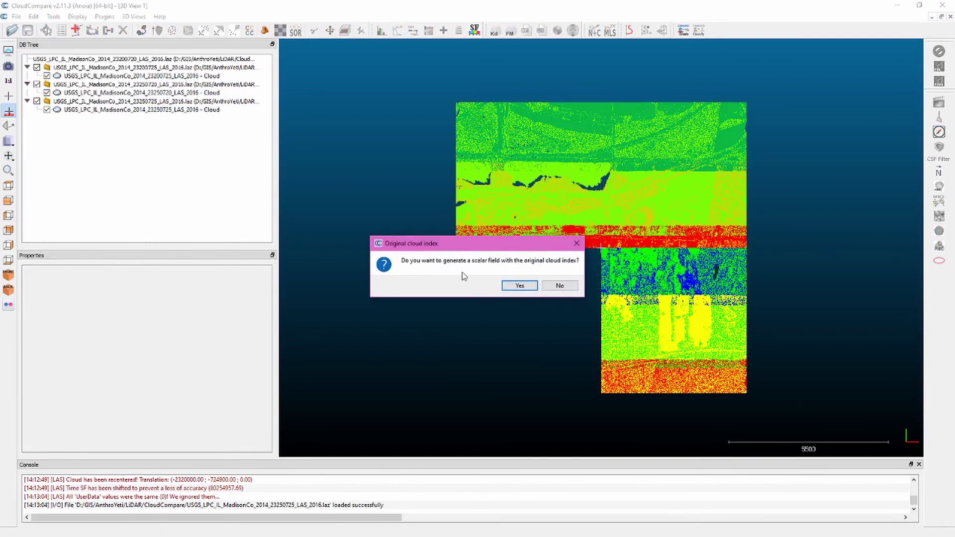
{"action": "left_click", "coordinate": [520, 286]}
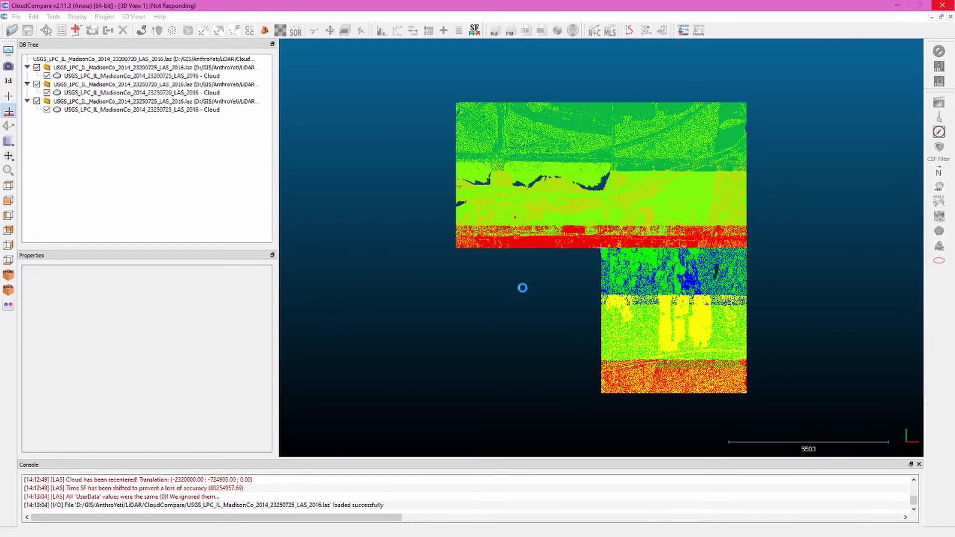
Step: Select the merged cloud and make Intensity its active scalar field
{"action": "left_click", "coordinate": [166, 74]}
{"action": "left_click_drag", "start_coordinate": [268, 304], "coordinate": [282, 333]}
{"action": "left_click", "coordinate": [34, 294]}
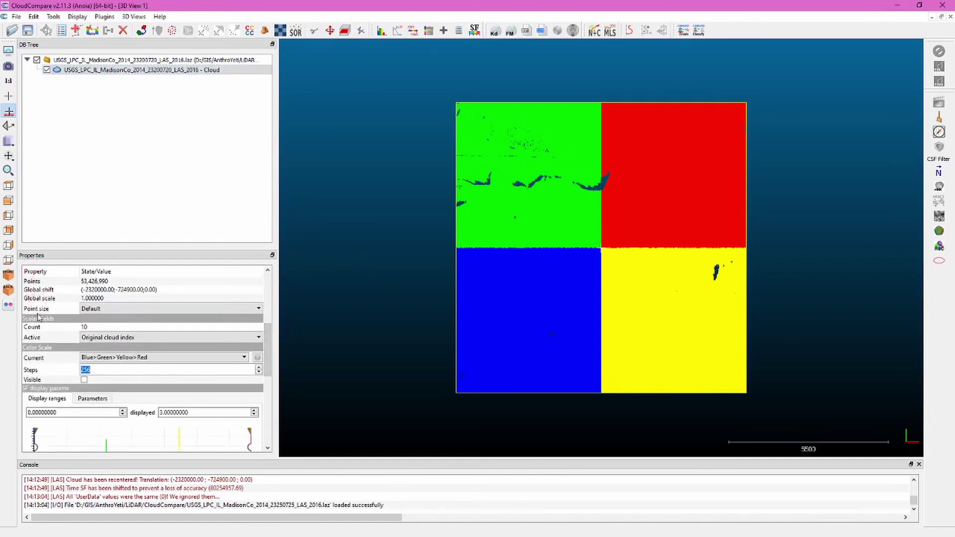
{"action": "left_click", "coordinate": [260, 340]}
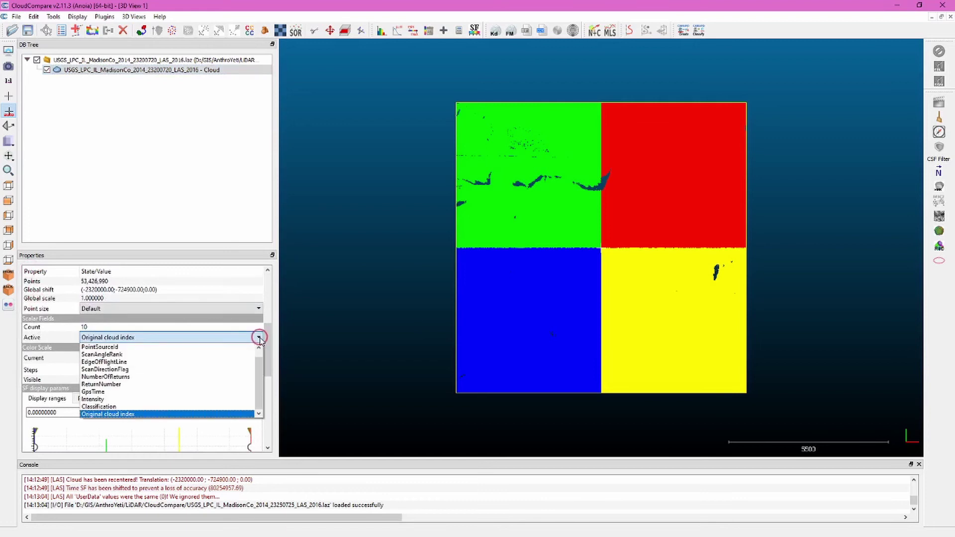
{"action": "left_click", "coordinate": [120, 398]}
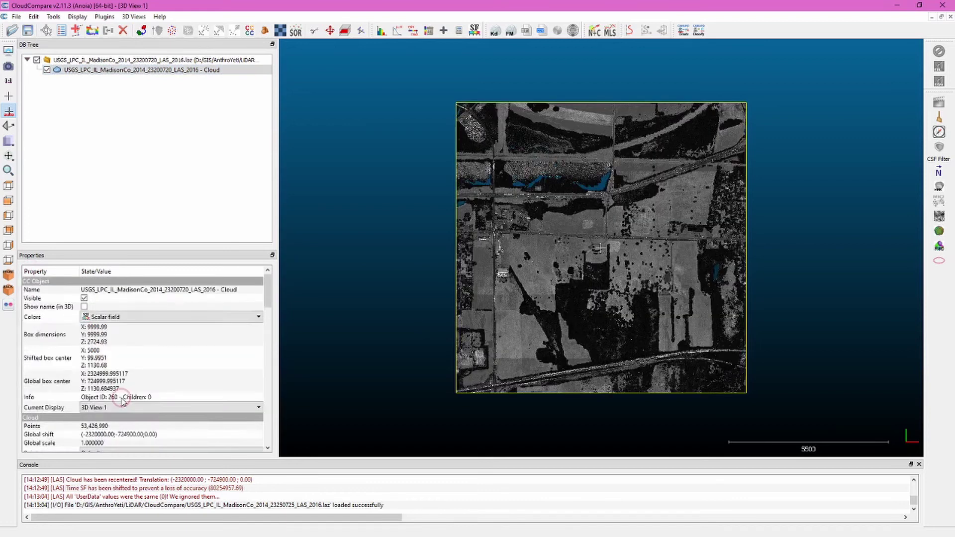
Step: Segment the merged cloud with a rectangle around the central mound area, keeping the points inside, and hide the remaining cloud
{"action": "scroll", "coordinate": [629, 220], "scroll_direction": "up", "scroll_amount": 5}
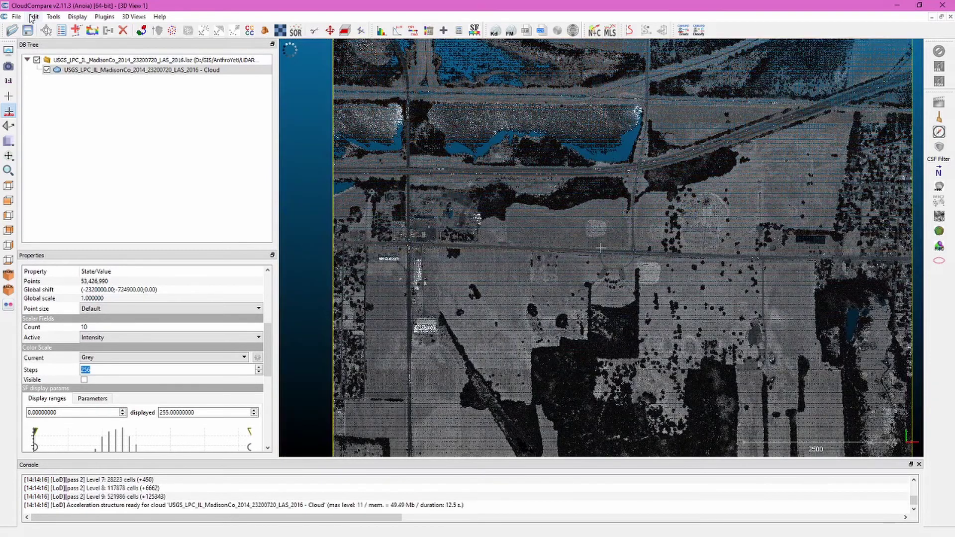
{"action": "left_click", "coordinate": [32, 17]}
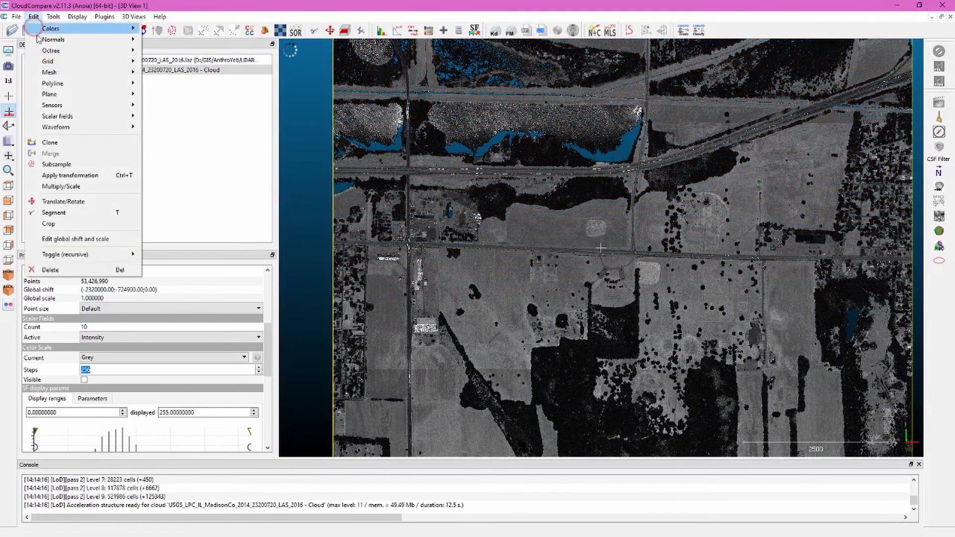
{"action": "left_click", "coordinate": [77, 212]}
{"action": "left_click", "coordinate": [841, 48]}
{"action": "left_click", "coordinate": [889, 74]}
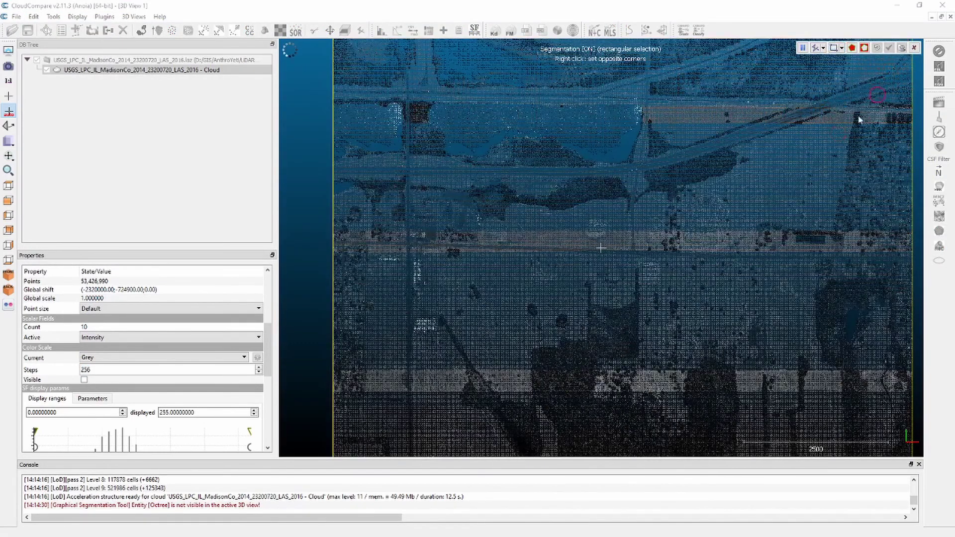
{"action": "left_click", "coordinate": [405, 161]}
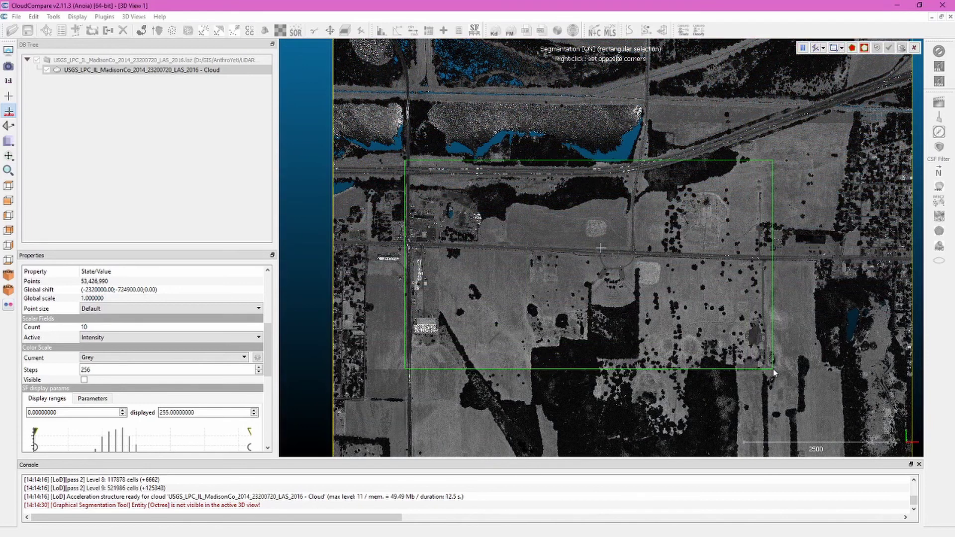
{"action": "left_click", "coordinate": [773, 369]}
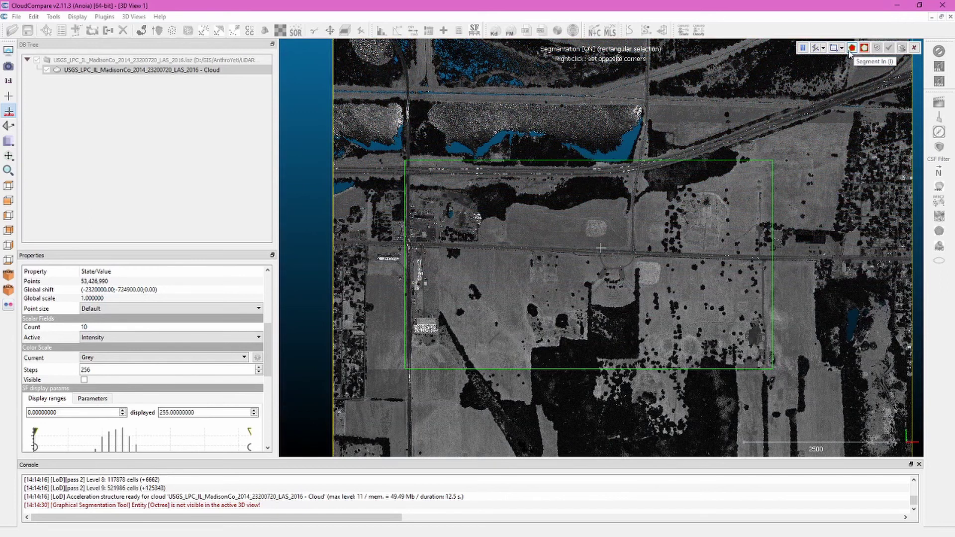
{"action": "left_click", "coordinate": [851, 48]}
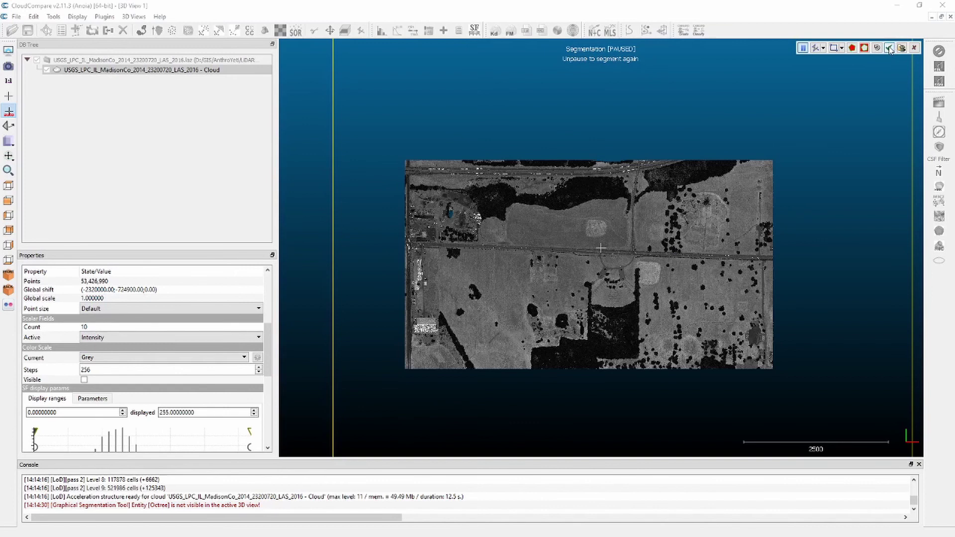
{"action": "left_click", "coordinate": [889, 48]}
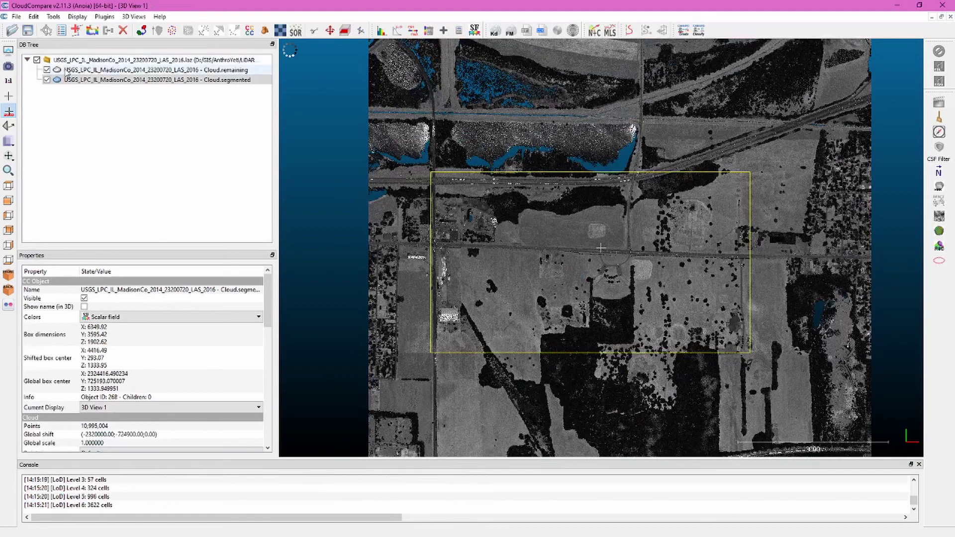
{"action": "left_click", "coordinate": [47, 70]}
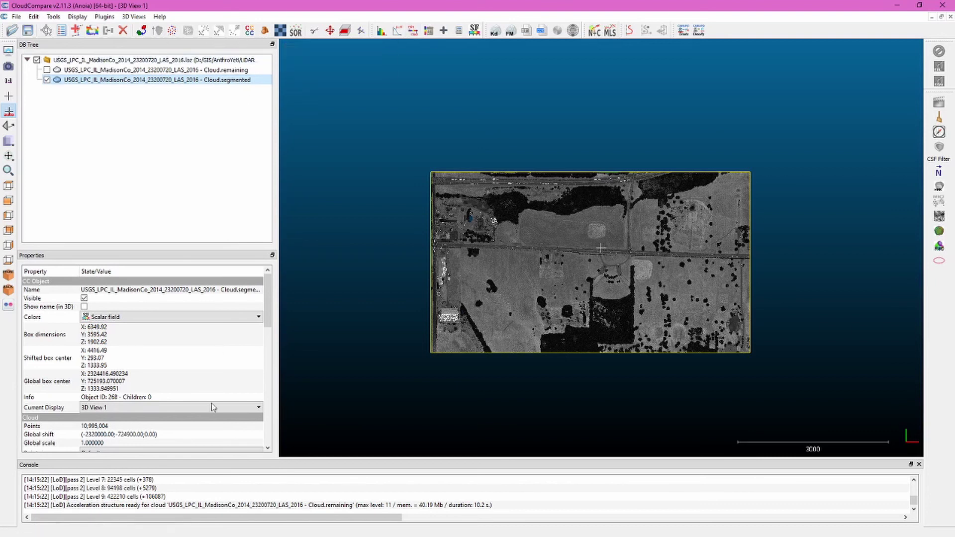
Step: Activate the segmented cloud's Classification field and export the points with values from 1.1 to 2.1 as a new cloud
{"action": "scroll", "coordinate": [150, 358], "scroll_direction": "down", "scroll_amount": 5}
{"action": "left_click", "coordinate": [85, 337]}
{"action": "left_click", "coordinate": [114, 415]}
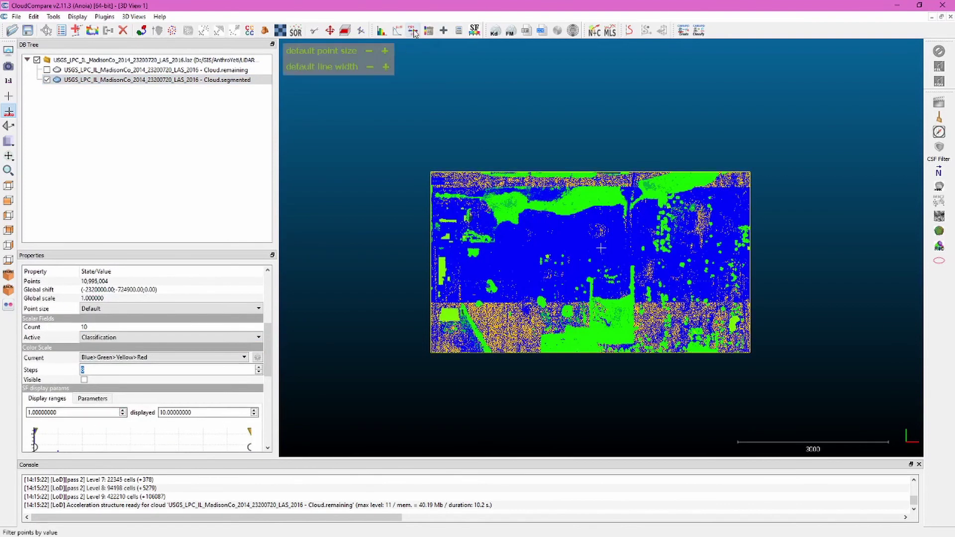
{"action": "left_click", "coordinate": [412, 30]}
{"action": "type", "text": "1.1"}
{"action": "key", "text": "Tab"}
{"action": "type", "text": "2.1"}
{"action": "left_click", "coordinate": [405, 273]}
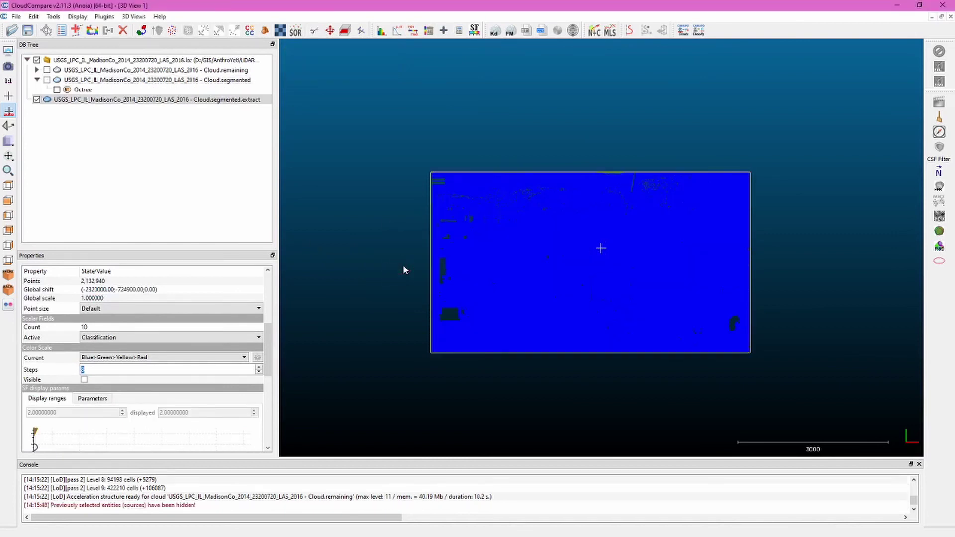
Step: Display the extracted ground cloud by Intensity and subsample it with a minimum point spacing of 1
{"action": "left_click", "coordinate": [169, 337]}
{"action": "left_click", "coordinate": [115, 410]}
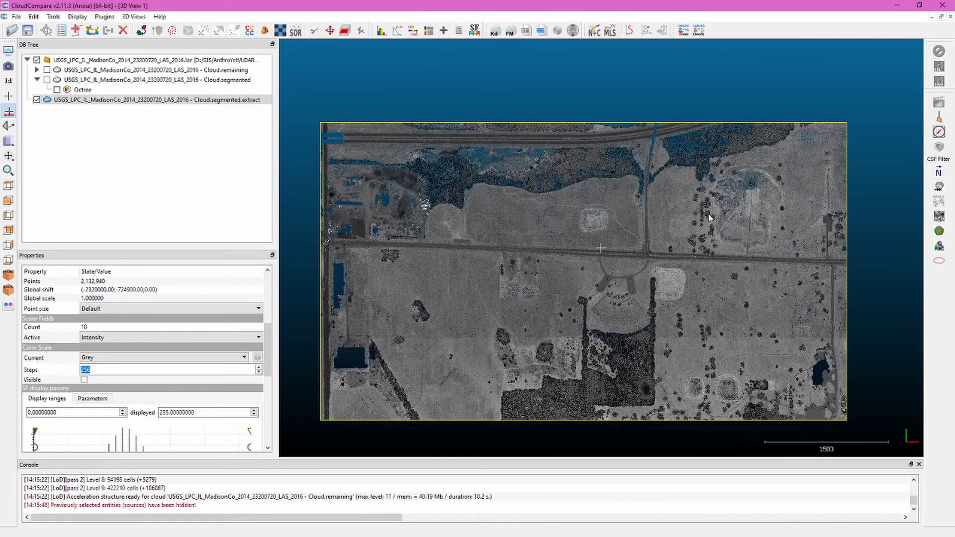
{"action": "left_click", "coordinate": [172, 31]}
{"action": "double_click", "coordinate": [471, 241]}
{"action": "type", "text": "1"}
{"action": "left_click", "coordinate": [511, 357]}
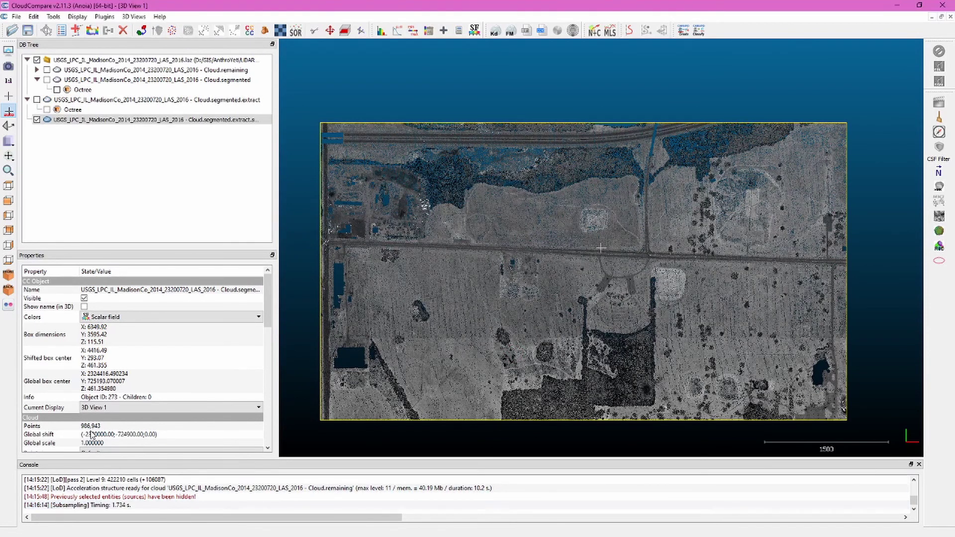
Step: Save the subsampled cloud as LargerCahokia.las in the CloudCompare folder
{"action": "left_click", "coordinate": [16, 17]}
{"action": "left_click", "coordinate": [40, 53]}
{"action": "type", "text": "LargerCahokia.las"}
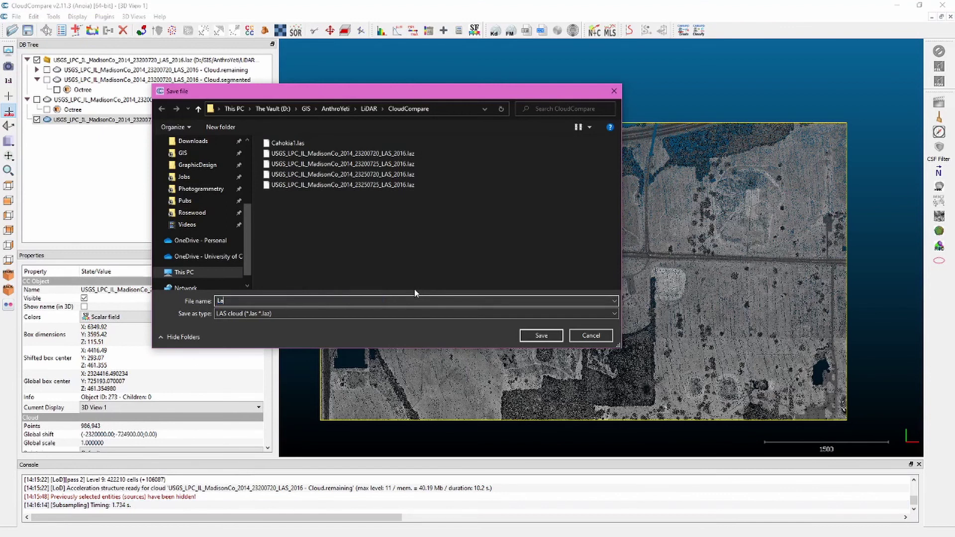
{"action": "left_click", "coordinate": [541, 336]}
{"action": "left_click", "coordinate": [566, 382]}
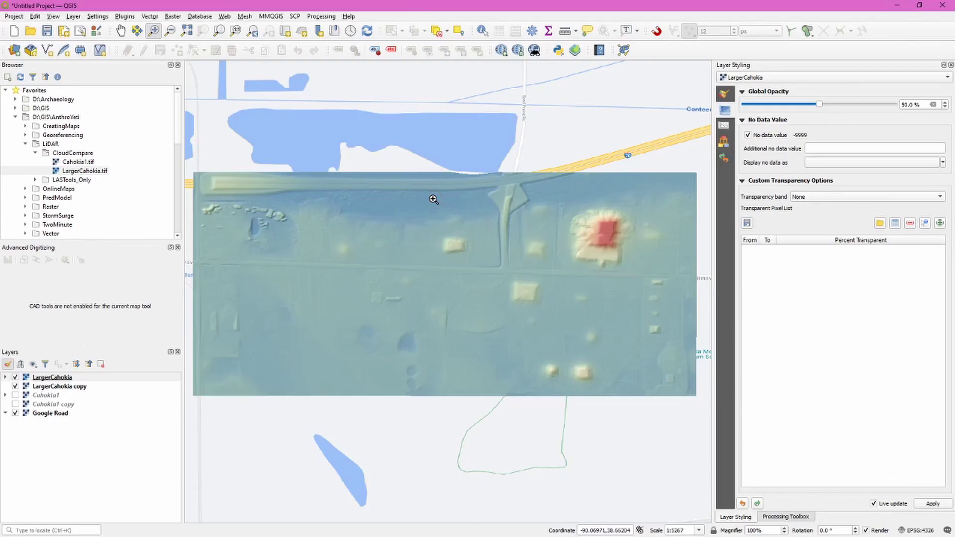